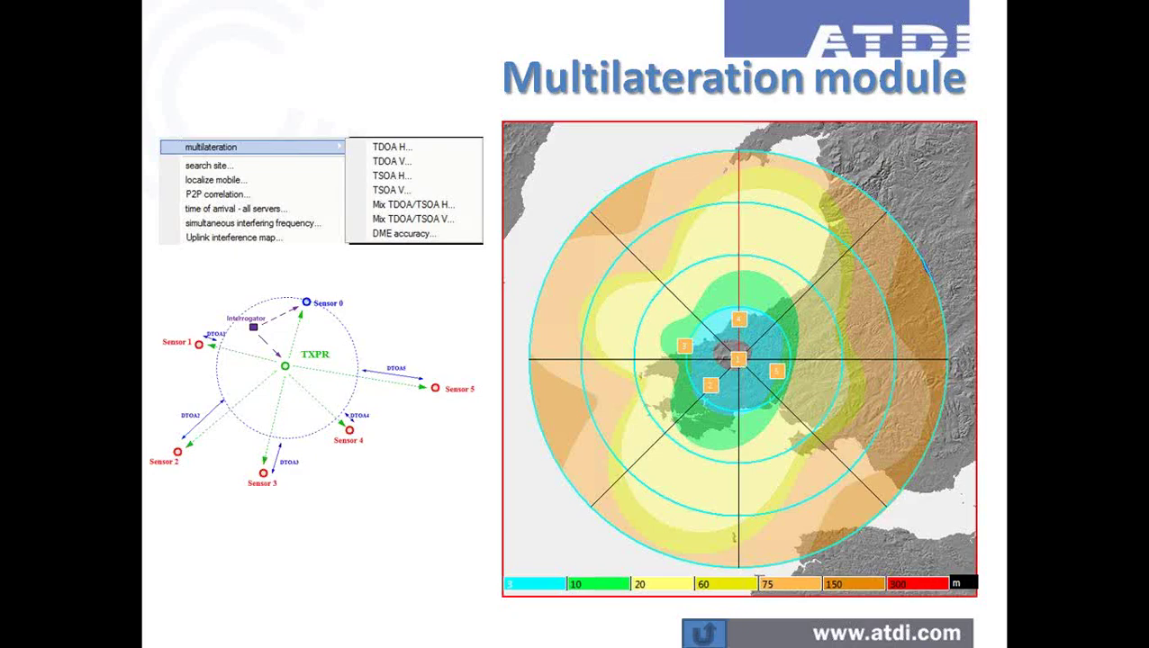
End the PowerPoint slide show and return to Normal view on slide 104, 'Multilateration module'.
{"action": "key", "text": "Escape"}
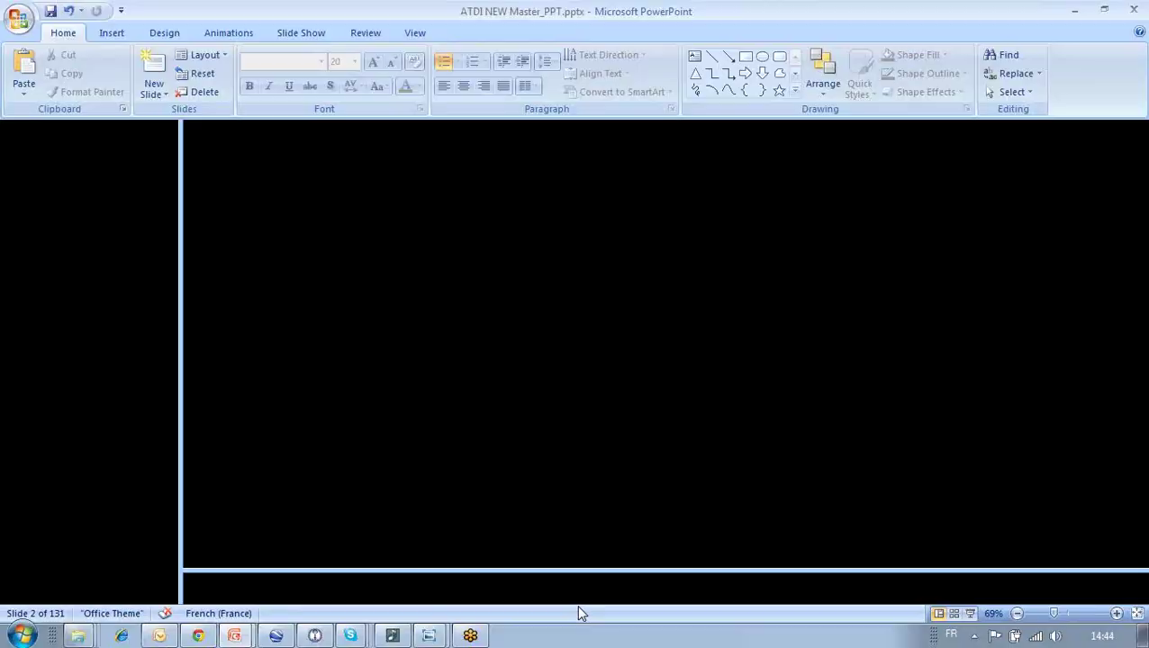
Bring the MLAT.PRO coverage project to the front and open the station, link and database lists choice.
{"action": "left_click", "coordinate": [317, 637]}
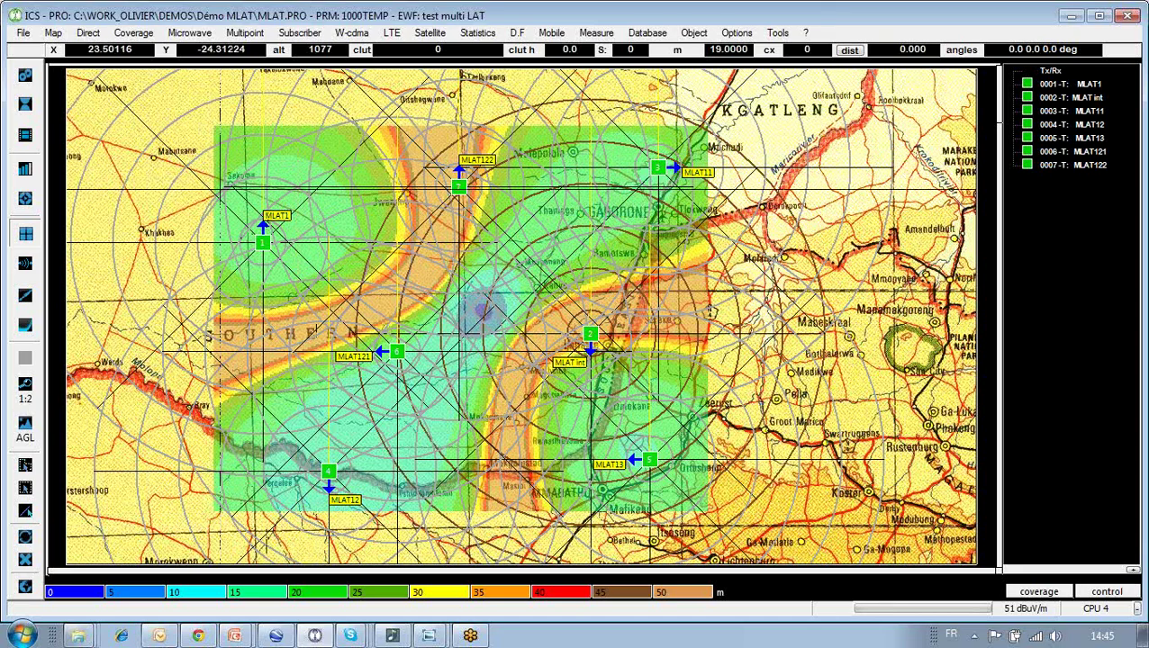
{"action": "left_click", "coordinate": [25, 105]}
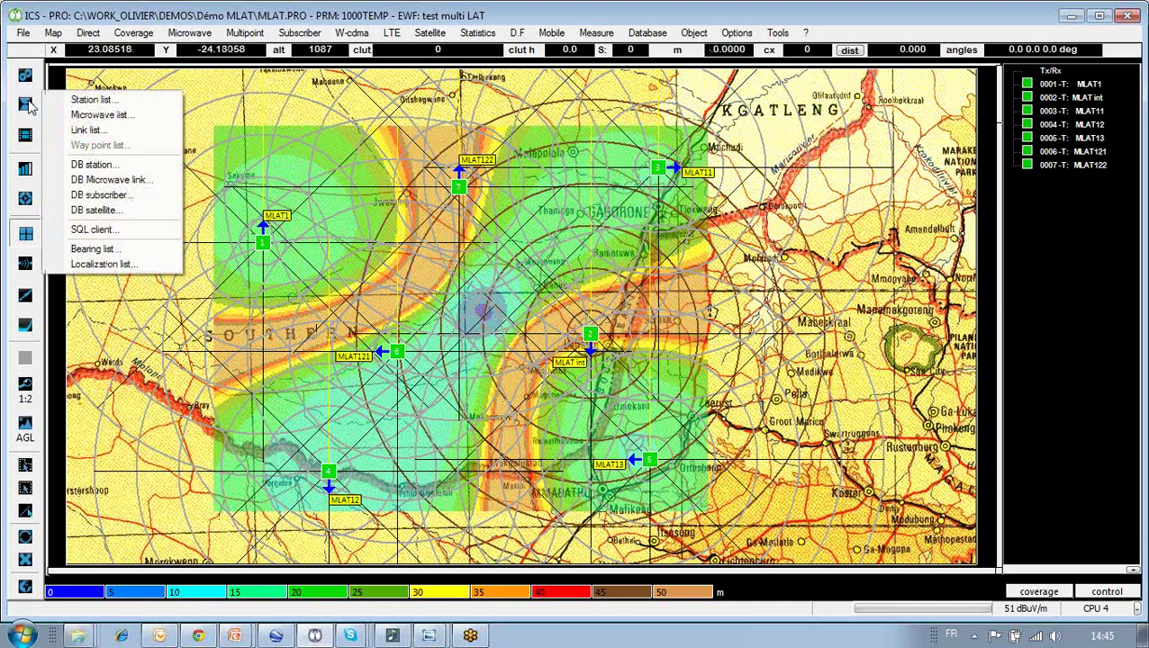
{"action": "left_click", "coordinate": [94, 100]}
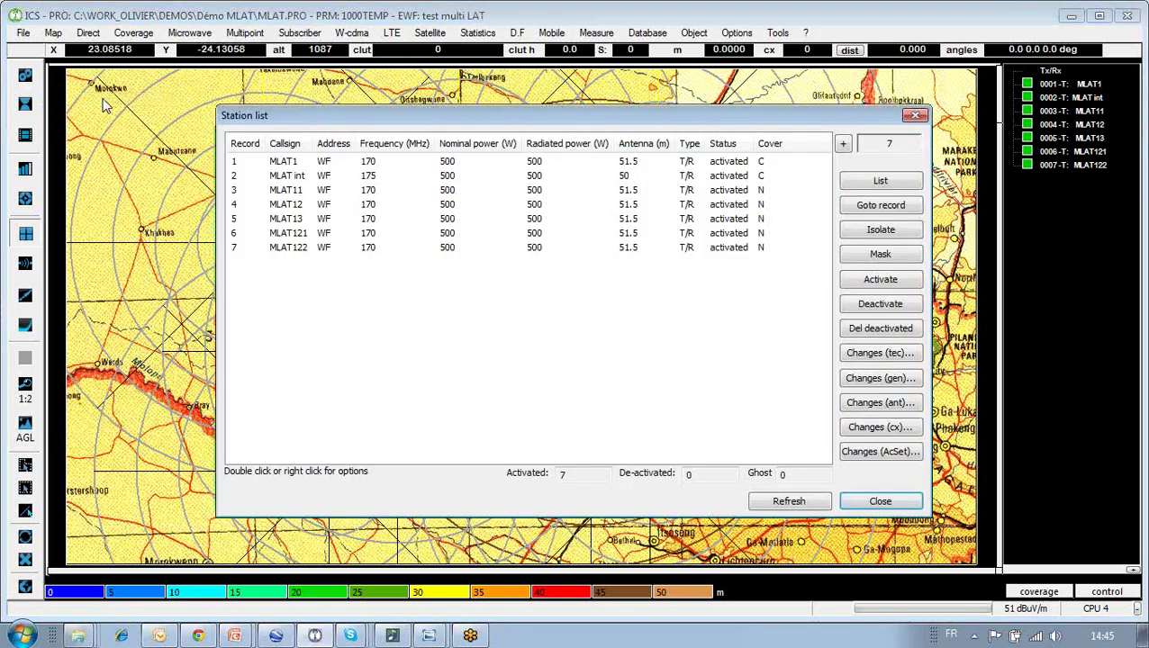
{"action": "left_click", "coordinate": [290, 175]}
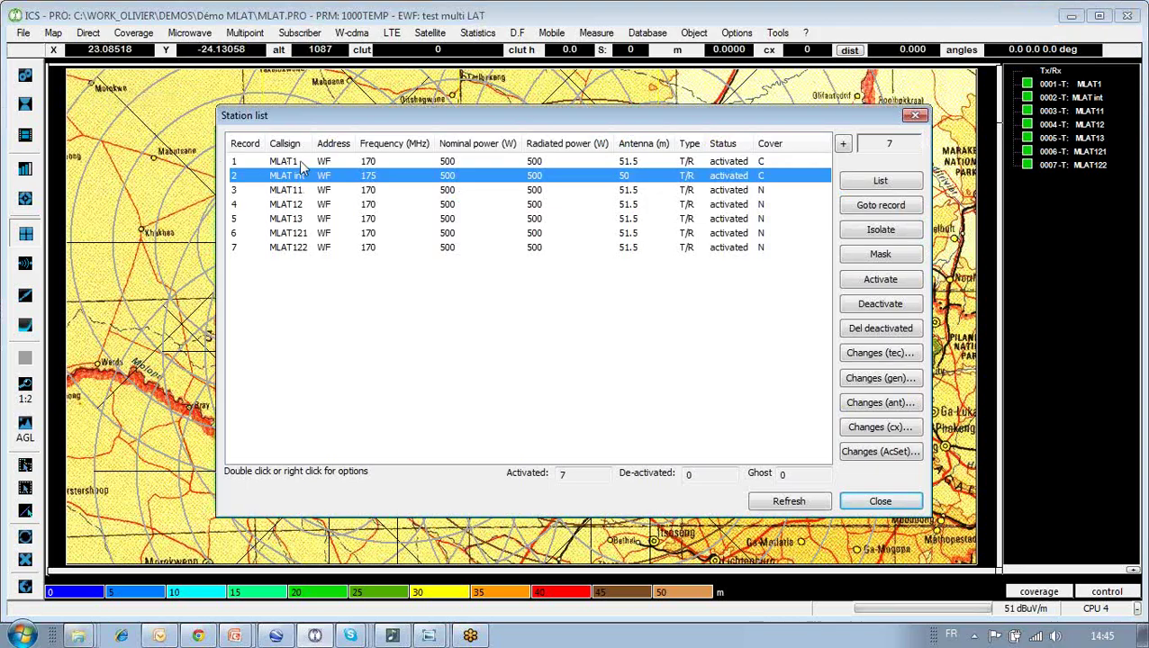
{"action": "left_click", "coordinate": [301, 162]}
{"action": "left_click", "coordinate": [298, 190]}
{"action": "left_click", "coordinate": [297, 205]}
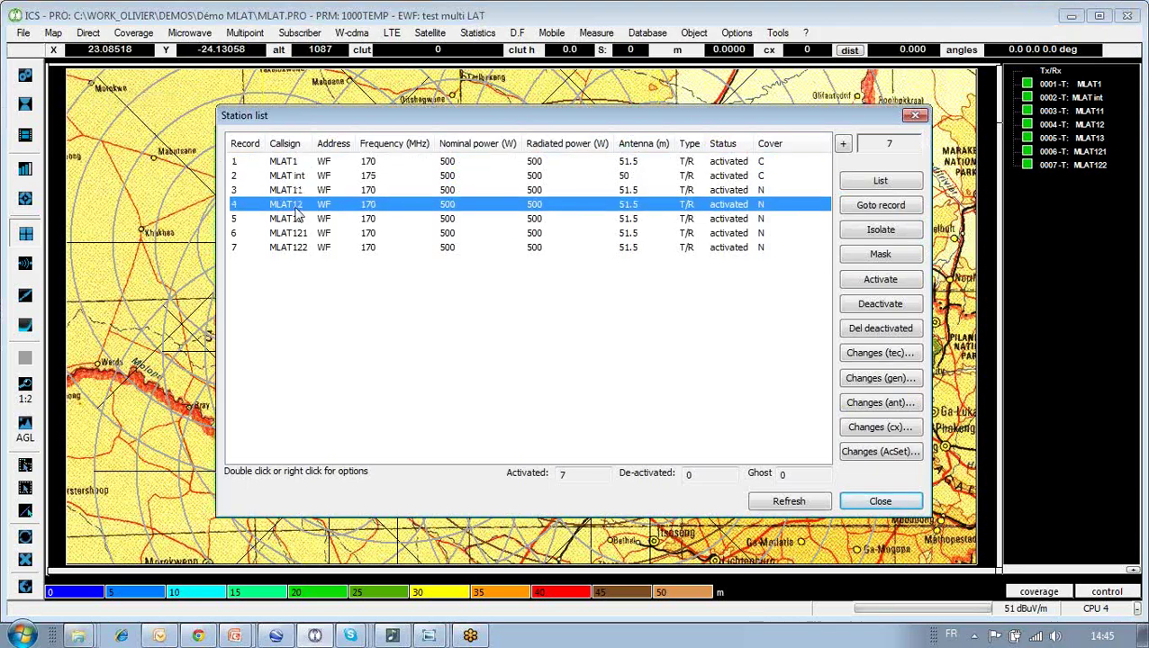
{"action": "left_click", "coordinate": [297, 219]}
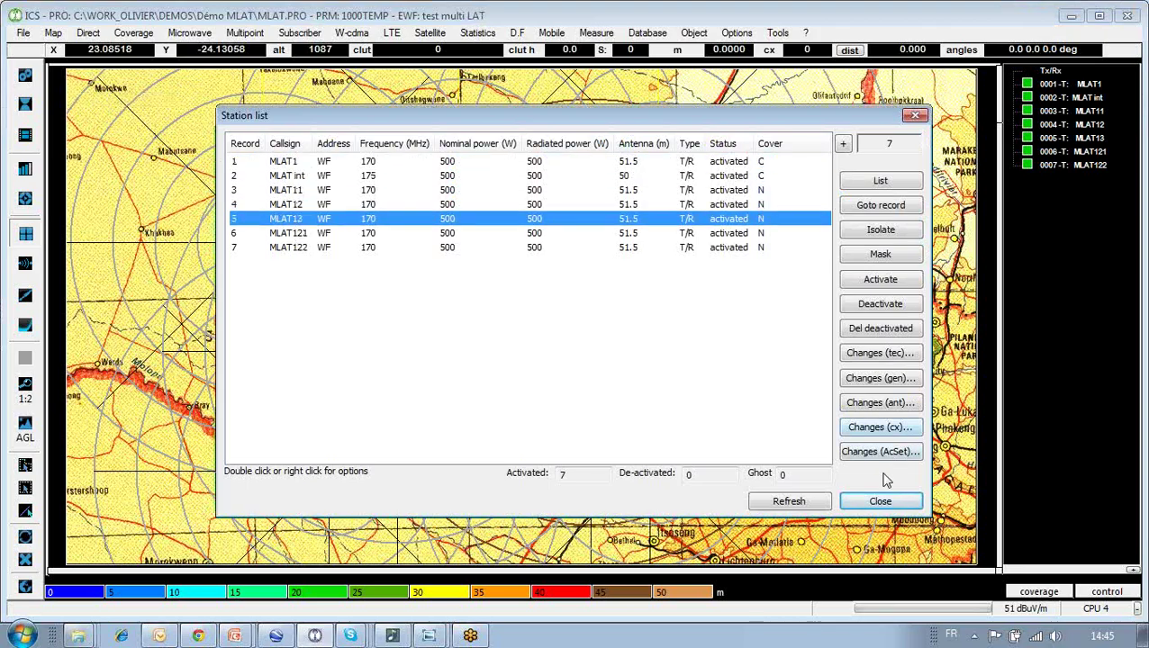
{"action": "left_click", "coordinate": [881, 502]}
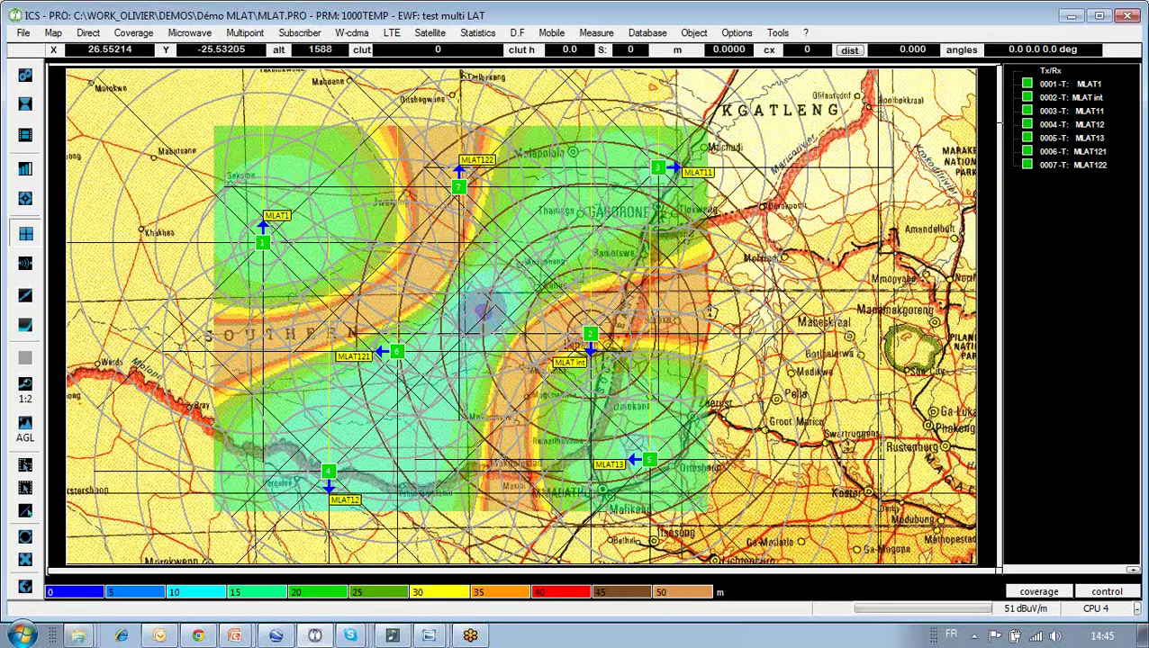
{"action": "left_click", "coordinate": [263, 248]}
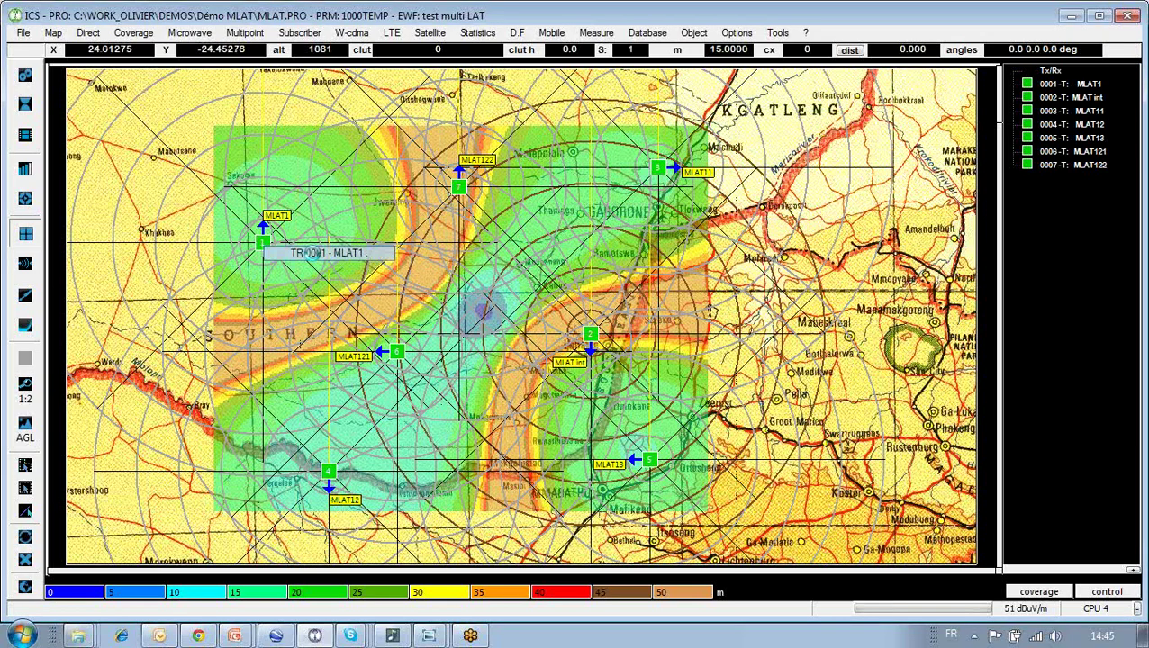
{"action": "left_click", "coordinate": [313, 254]}
{"action": "left_click", "coordinate": [324, 220]}
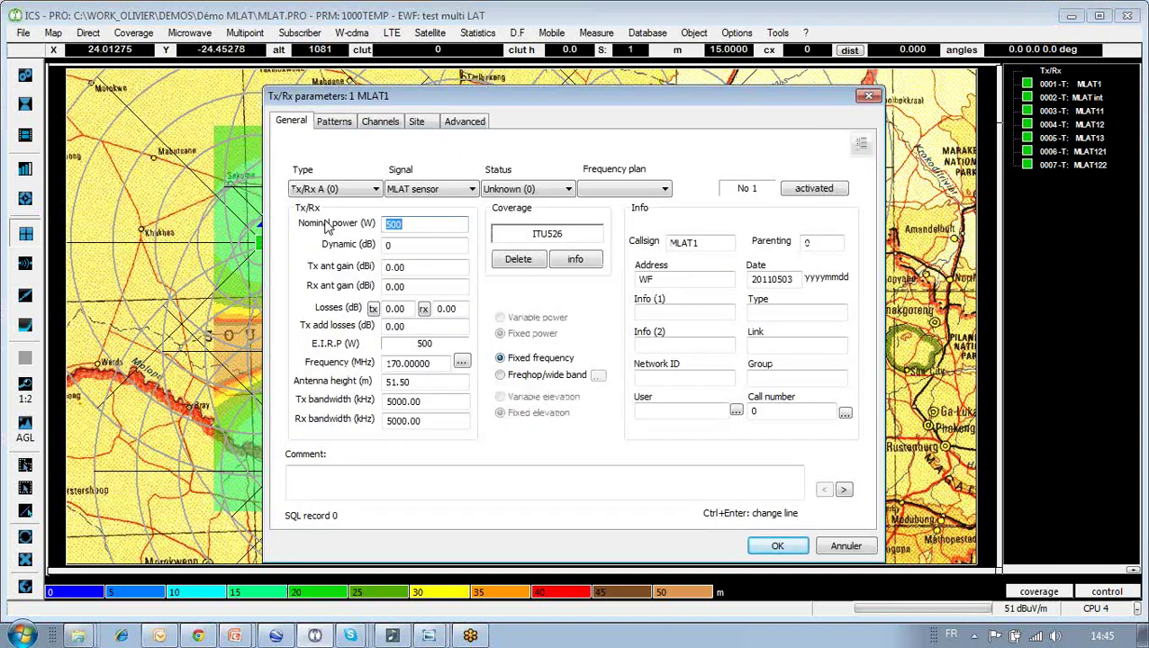
{"action": "left_click", "coordinate": [472, 190]}
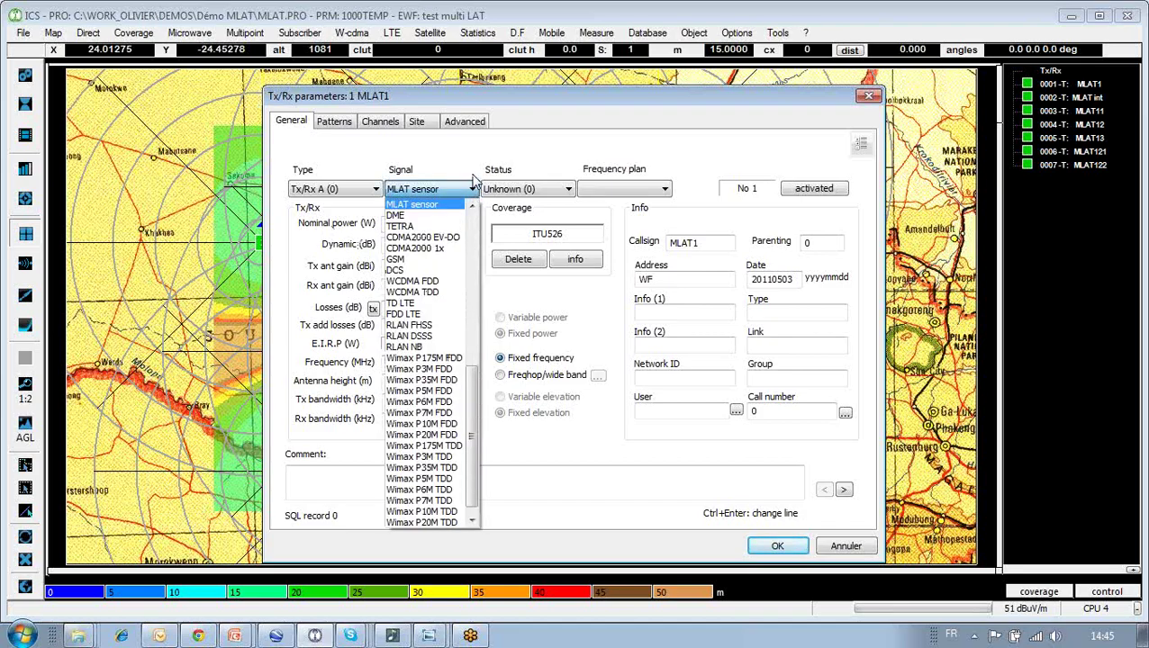
{"action": "left_click", "coordinate": [474, 170]}
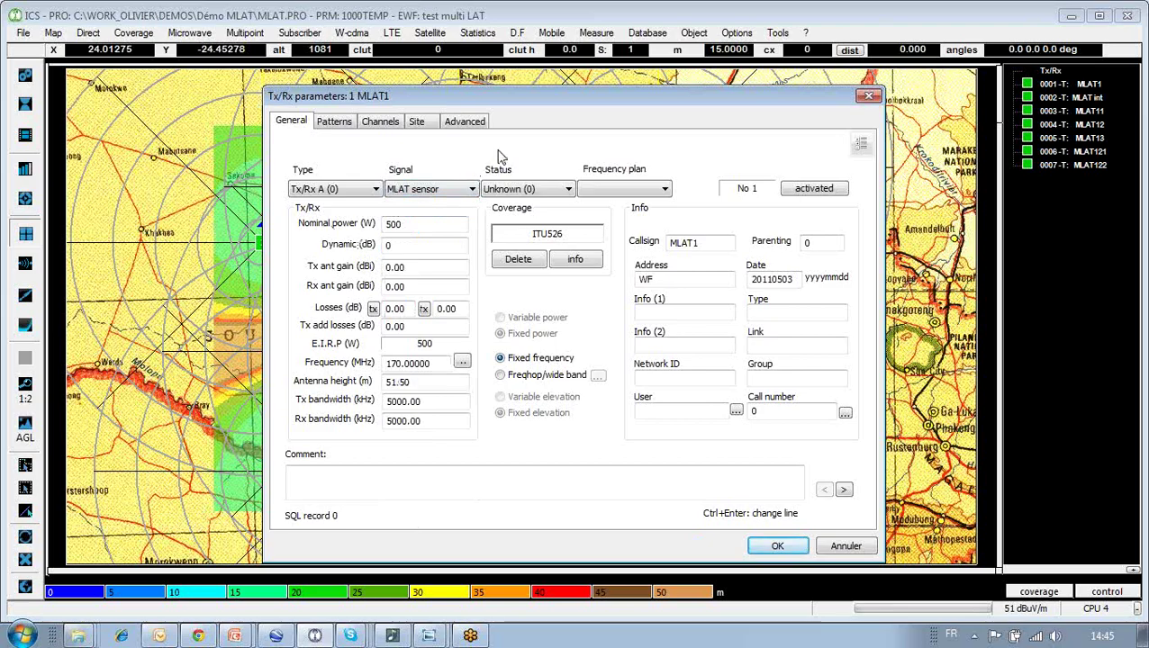
{"action": "left_click", "coordinate": [845, 547]}
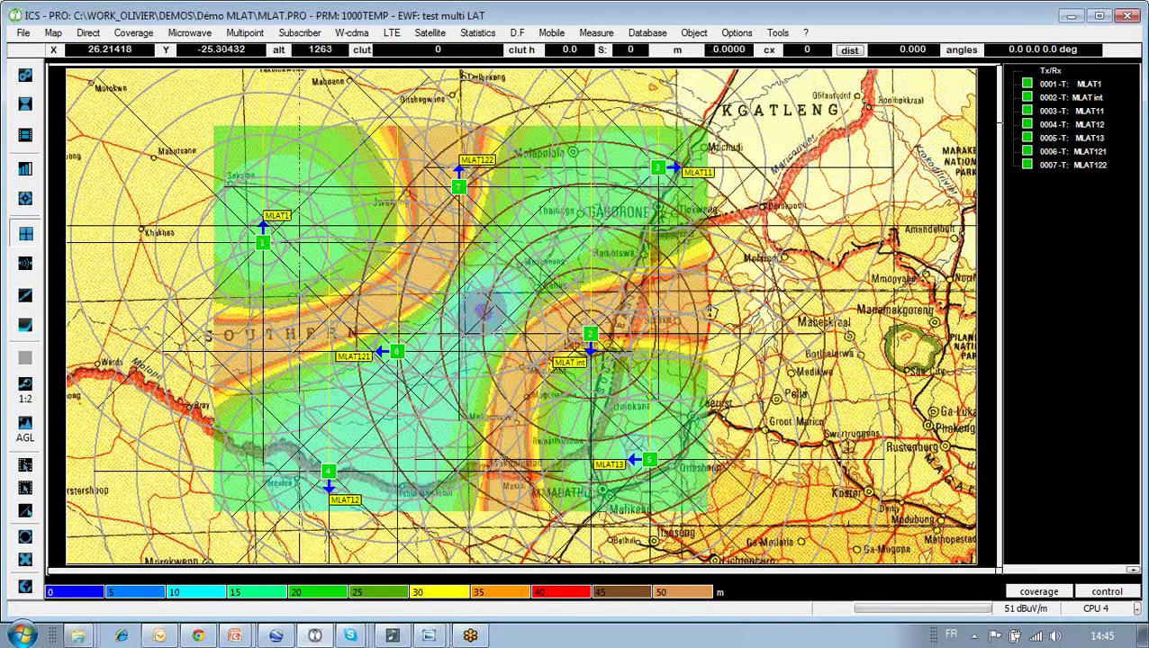
{"action": "right_click", "coordinate": [327, 197]}
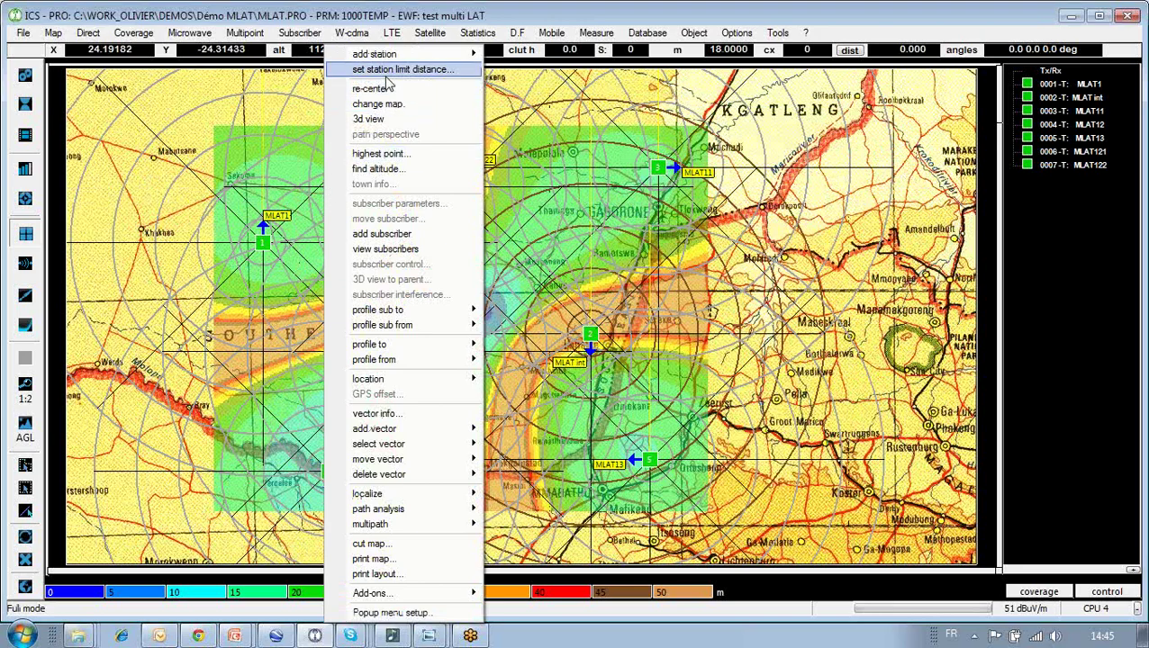
{"action": "mouse_move", "coordinate": [410, 56]}
{"action": "left_click", "coordinate": [510, 59]}
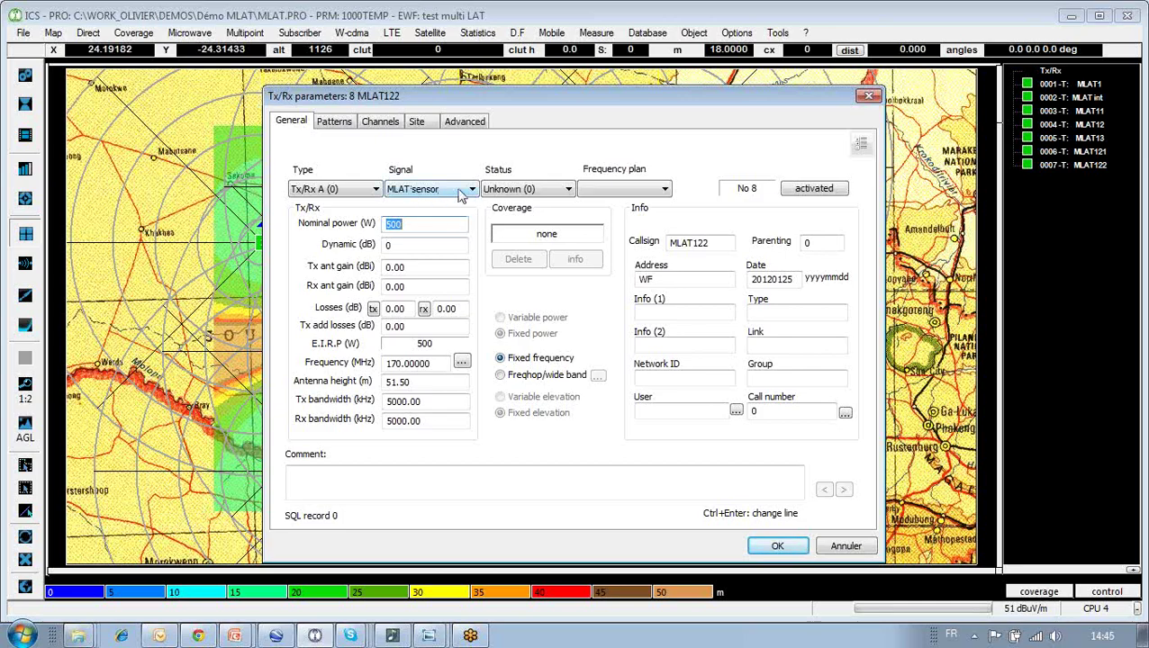
{"action": "left_click", "coordinate": [376, 191]}
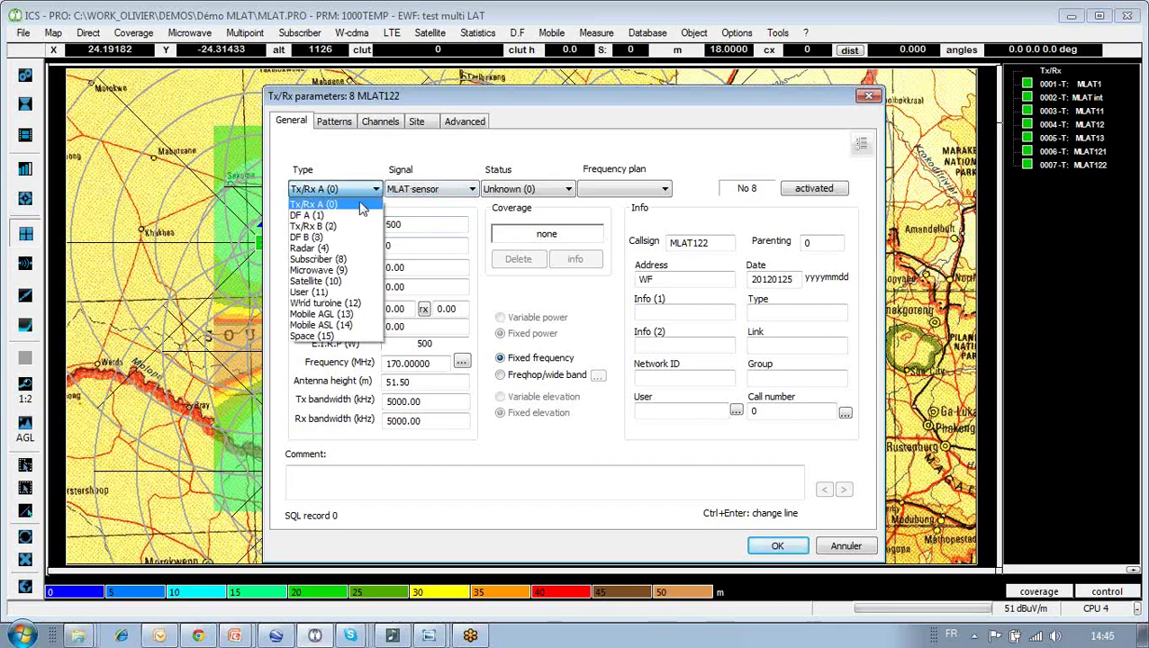
{"action": "left_click", "coordinate": [362, 205]}
{"action": "left_click", "coordinate": [376, 190]}
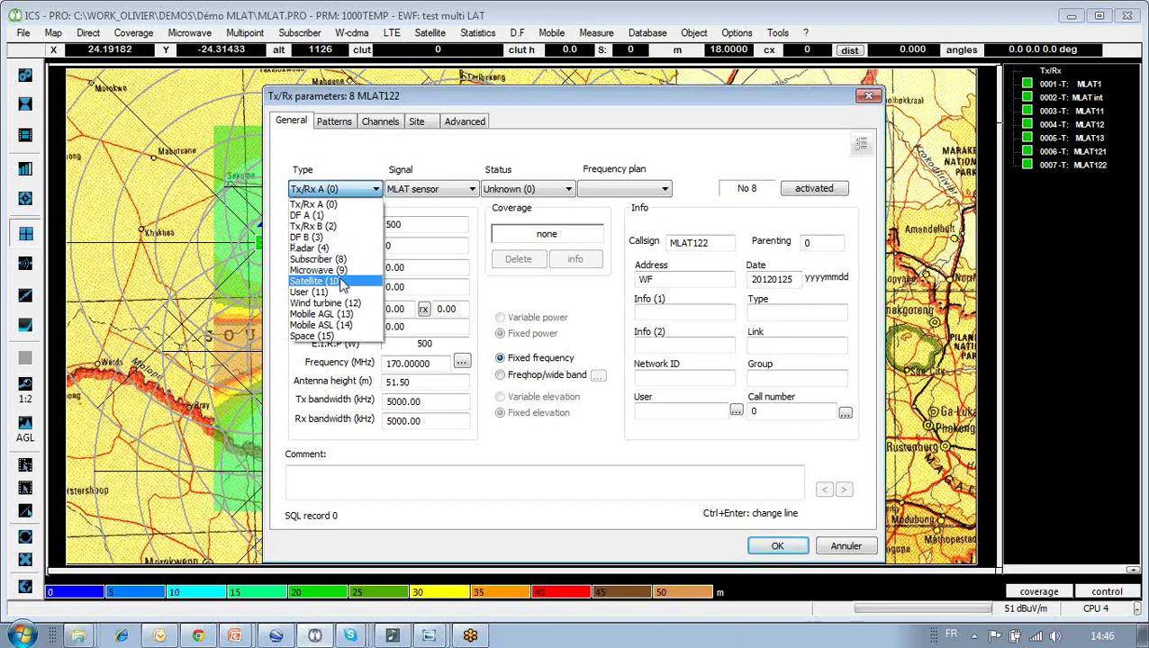
{"action": "left_click", "coordinate": [846, 551]}
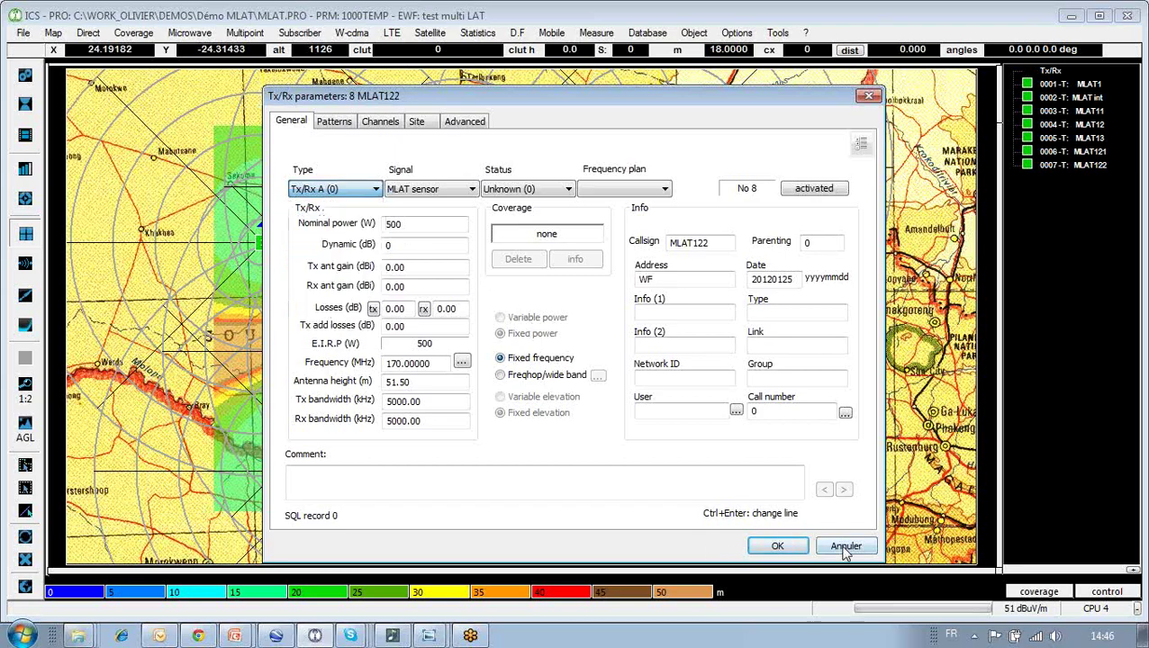
{"action": "left_click", "coordinate": [846, 549]}
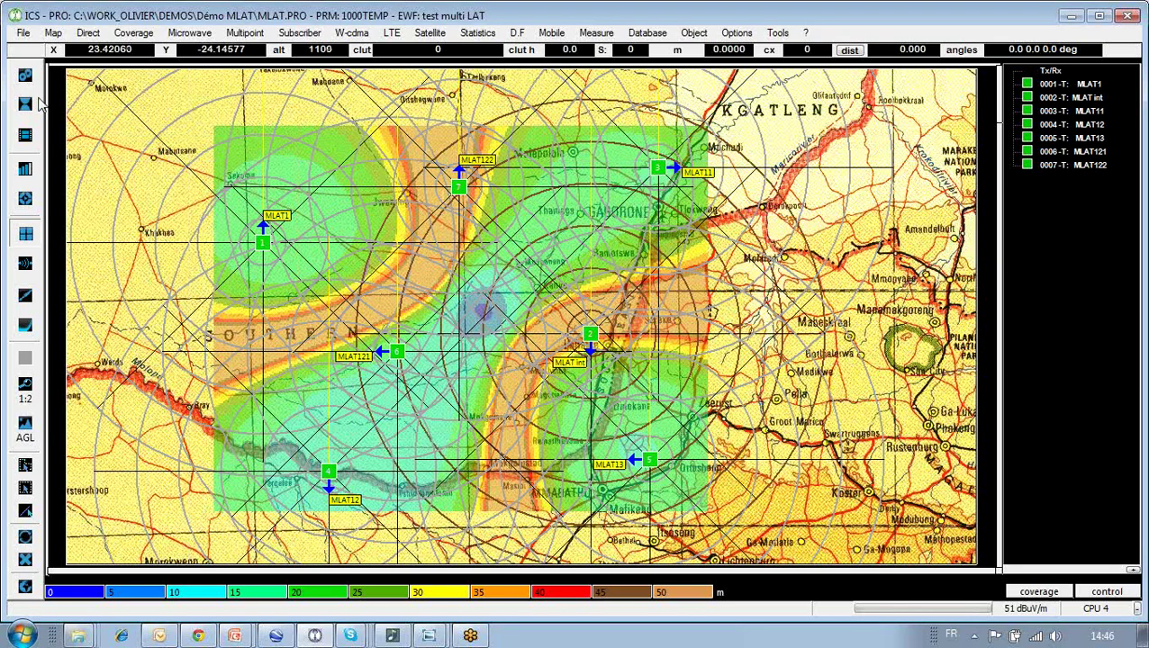
Draw a rectangular study area around the seven MLAT stations and show its multilateration analyses (TDOA, TSOA, DME).
{"action": "left_click", "coordinate": [25, 489]}
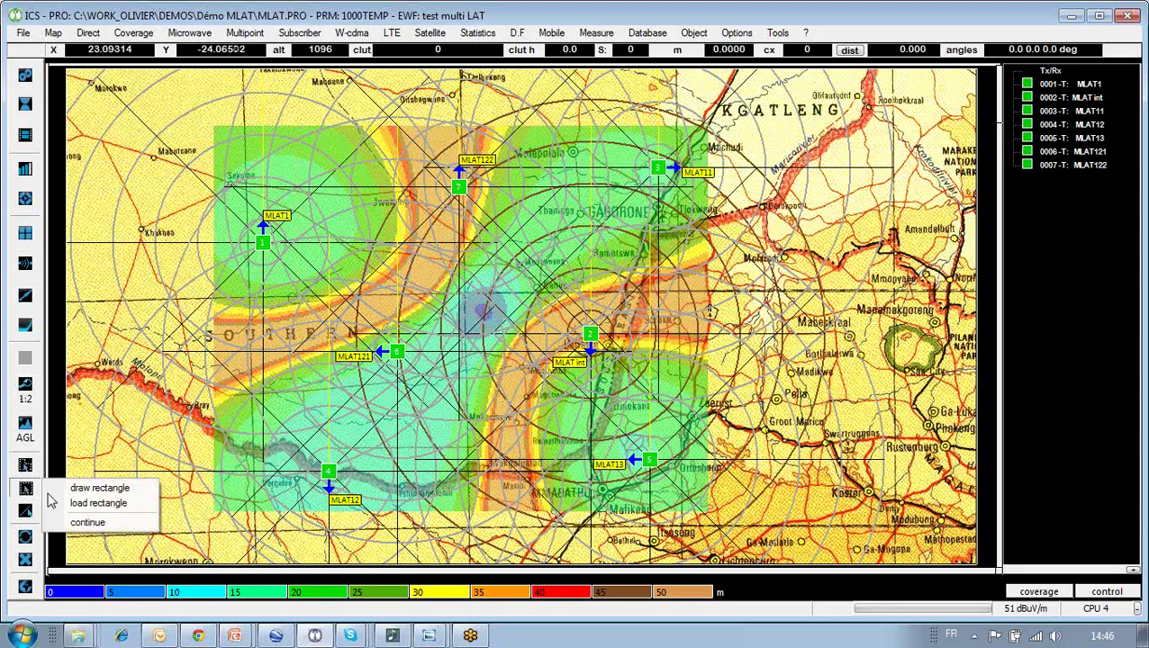
{"action": "left_click", "coordinate": [54, 488]}
{"action": "left_click", "coordinate": [203, 114]}
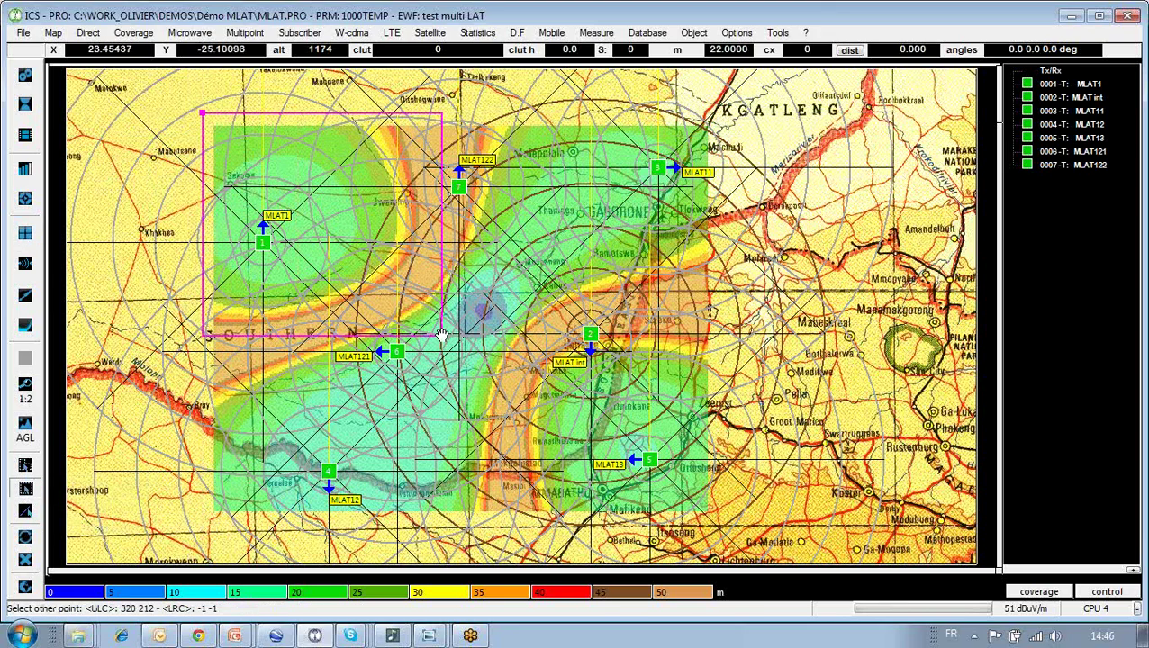
{"action": "left_click", "coordinate": [748, 532]}
{"action": "right_click", "coordinate": [748, 532]}
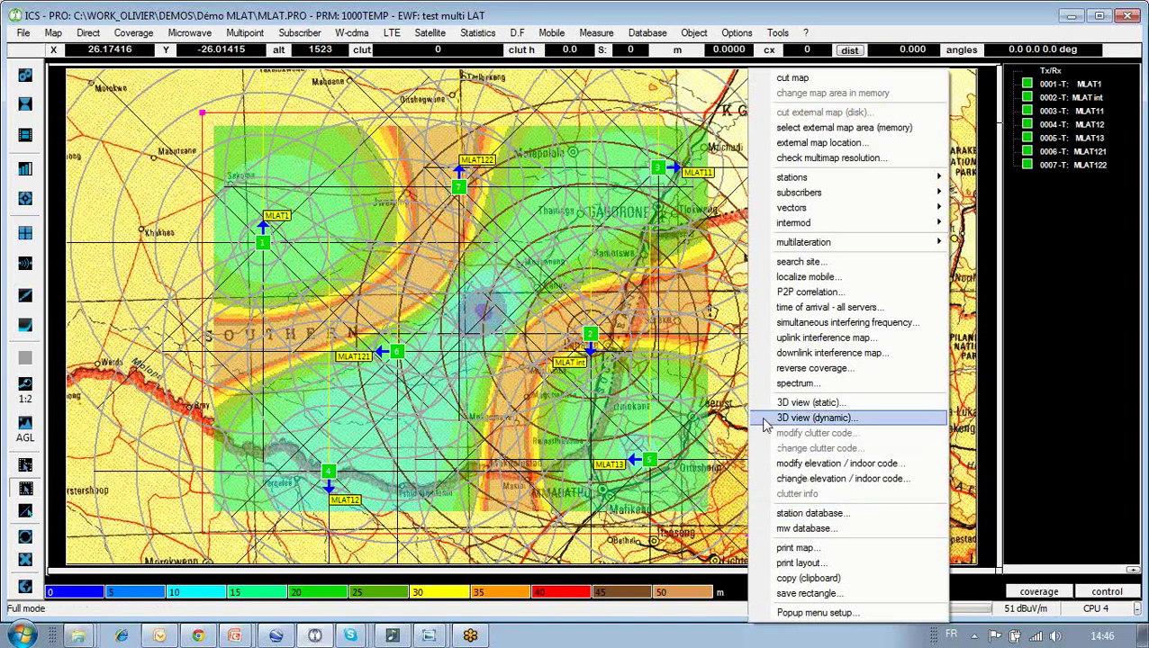
{"action": "mouse_move", "coordinate": [821, 251]}
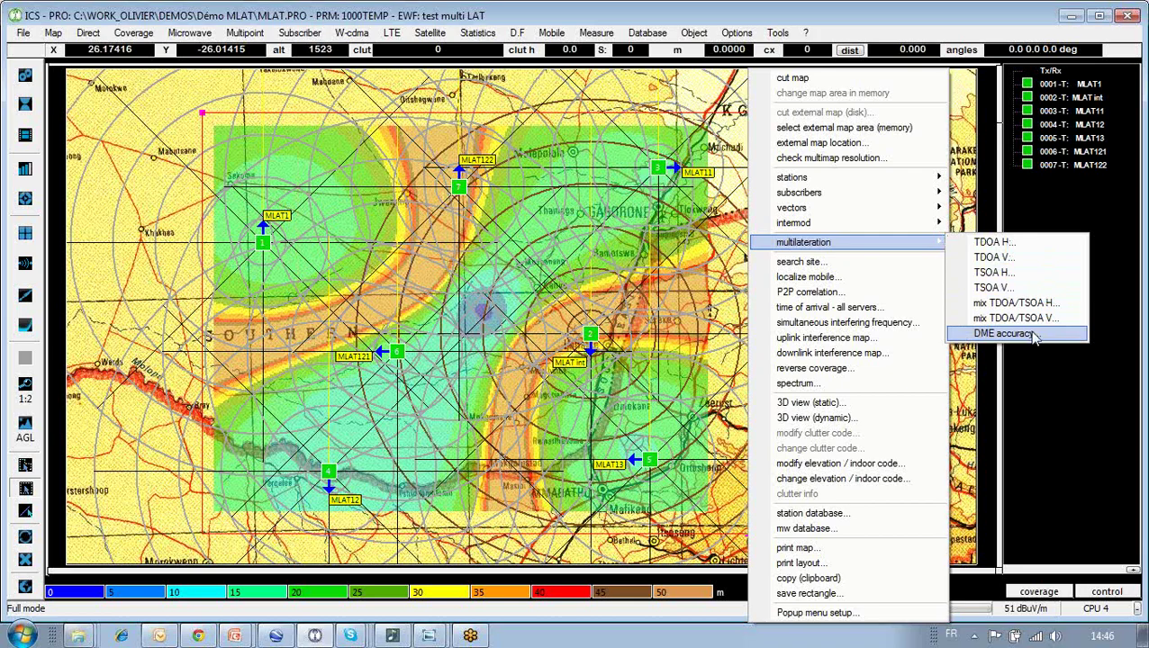
{"action": "left_click", "coordinate": [1005, 242]}
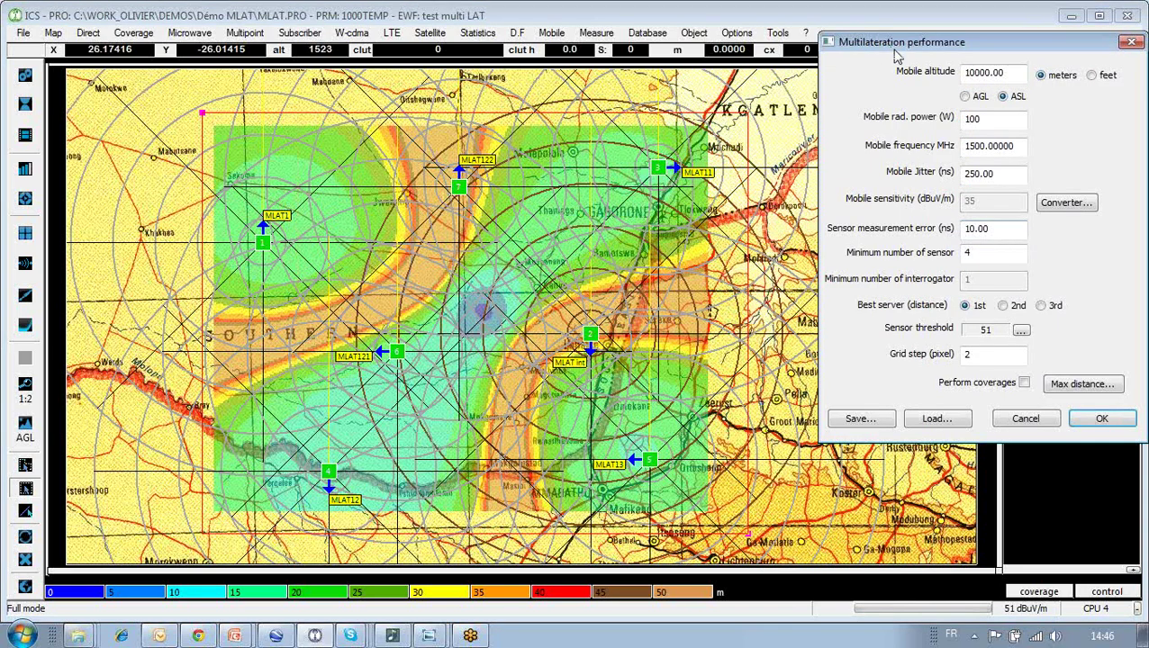
{"action": "left_click_drag", "start_coordinate": [927, 42], "coordinate": [732, 76]}
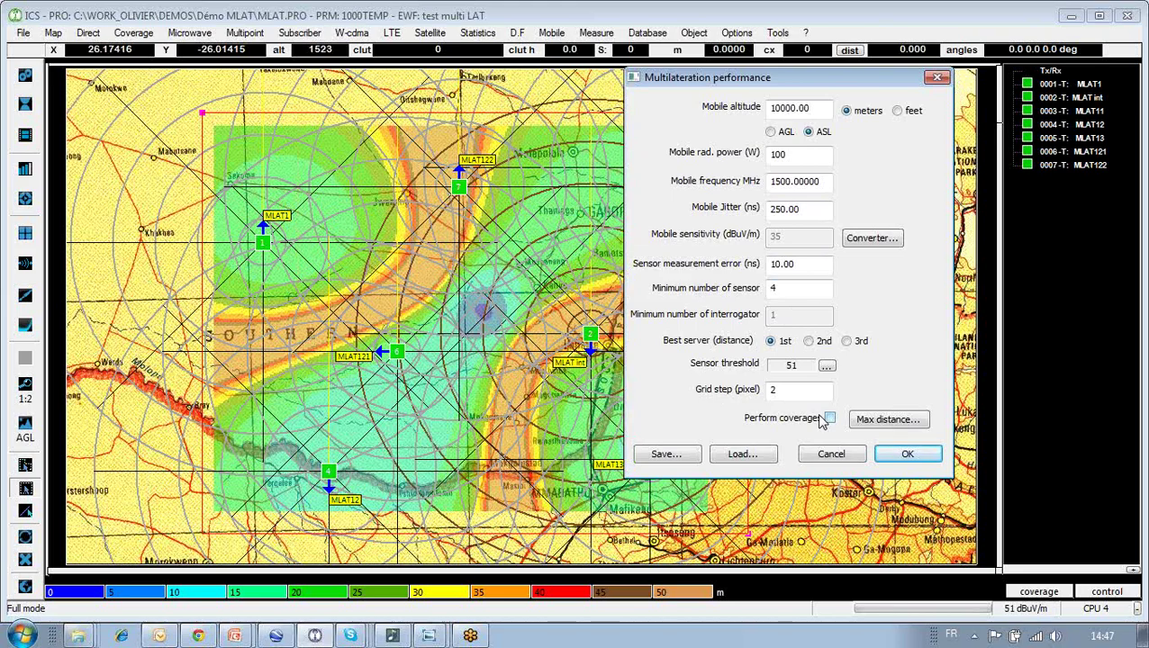
{"action": "left_click", "coordinate": [833, 454]}
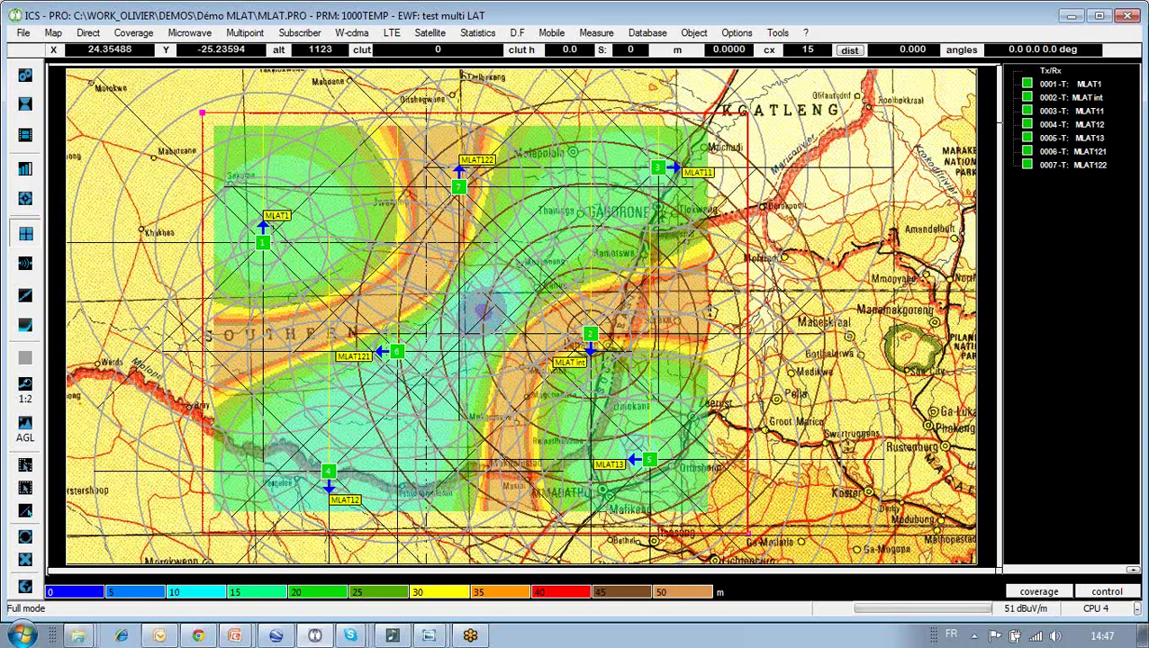
View OKJ MLAT V 8845m OMNI -10dB.BMP in Photo Viewer, then minimize the viewer.
{"action": "mouse_move", "coordinate": [428, 636]}
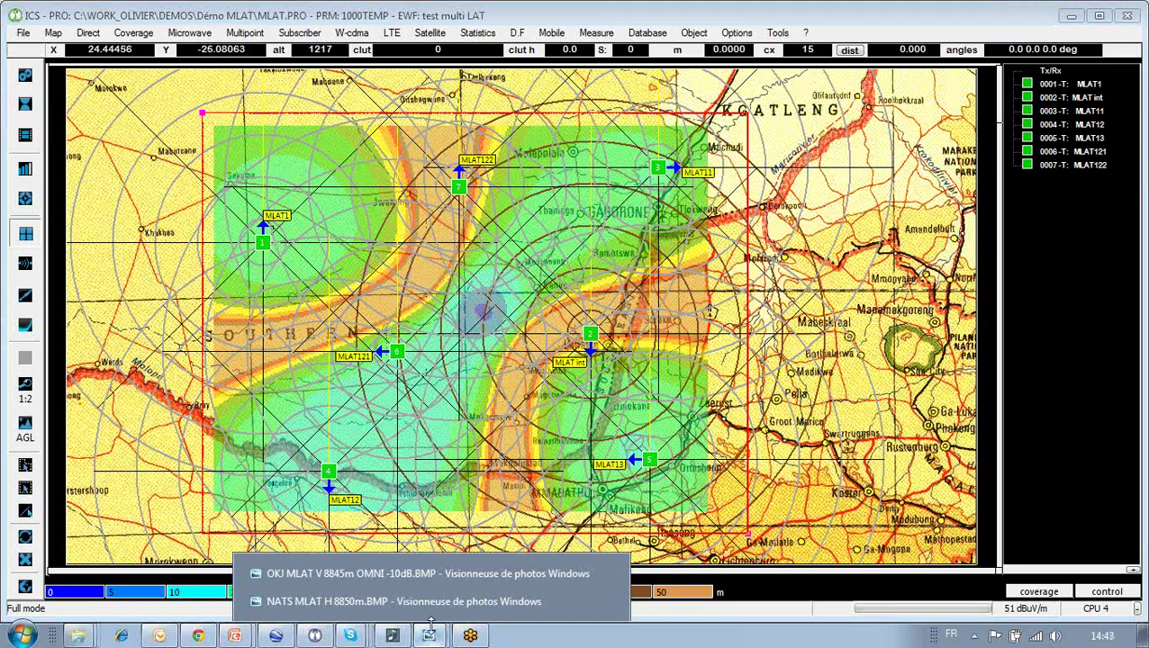
{"action": "left_click", "coordinate": [432, 575]}
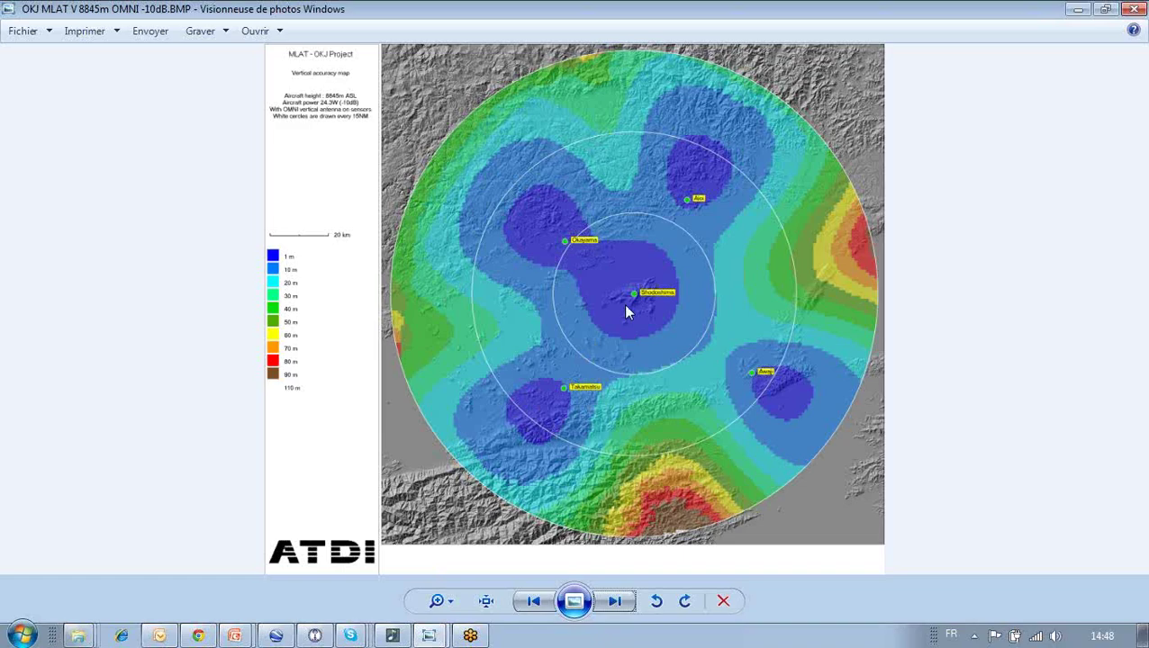
{"action": "left_click", "coordinate": [1076, 9]}
Review the Add-ons Export to GoogleEarth options without exporting, then switch to Google Earth.
{"action": "right_click", "coordinate": [351, 406]}
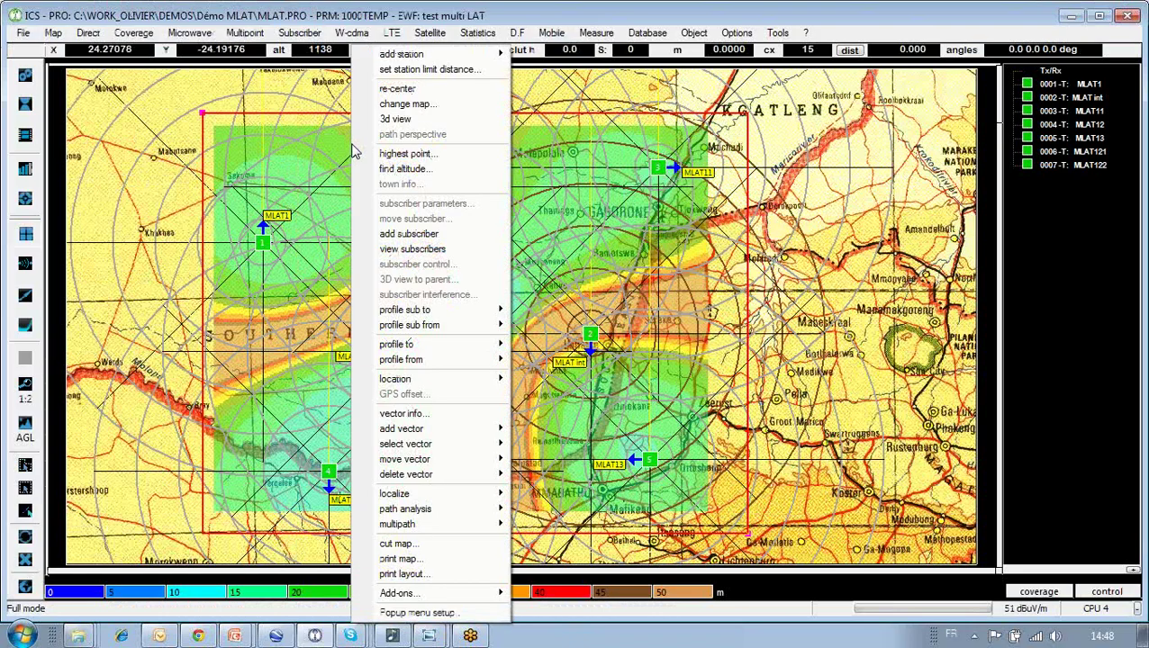
{"action": "mouse_move", "coordinate": [462, 597]}
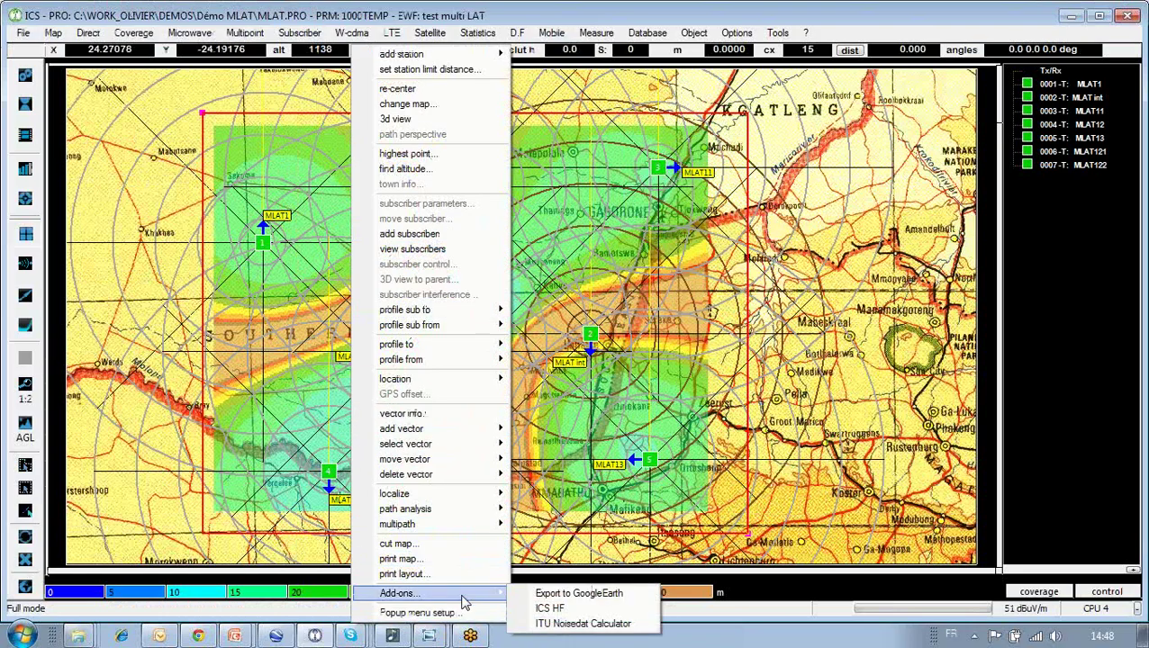
{"action": "left_click", "coordinate": [629, 597]}
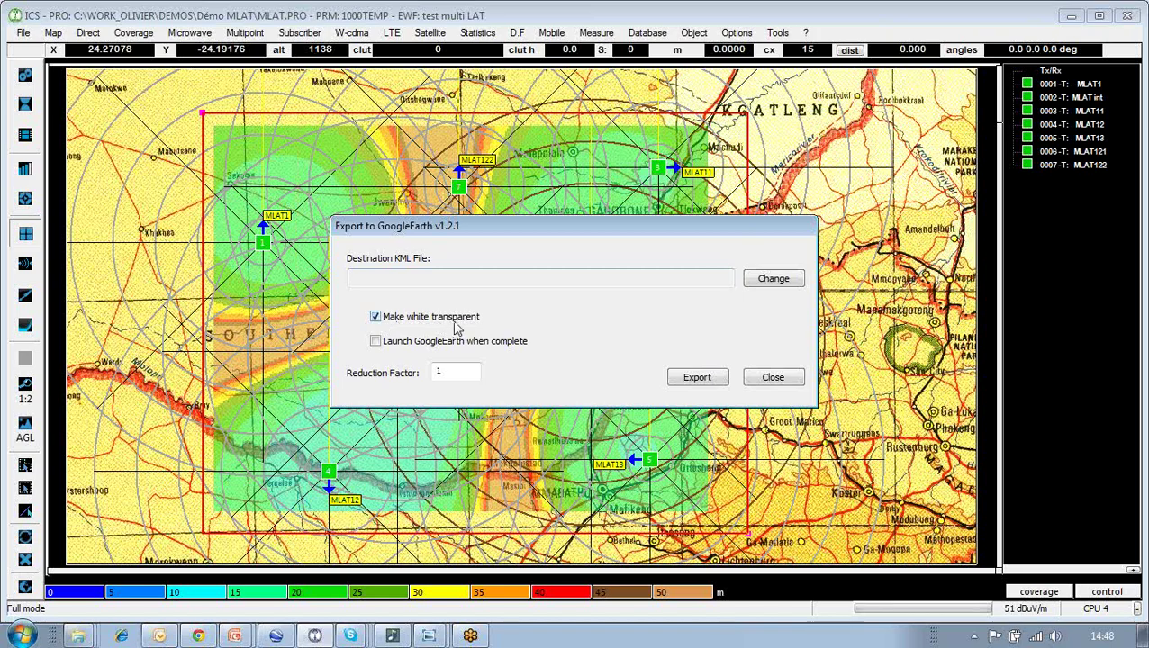
{"action": "left_click", "coordinate": [773, 377]}
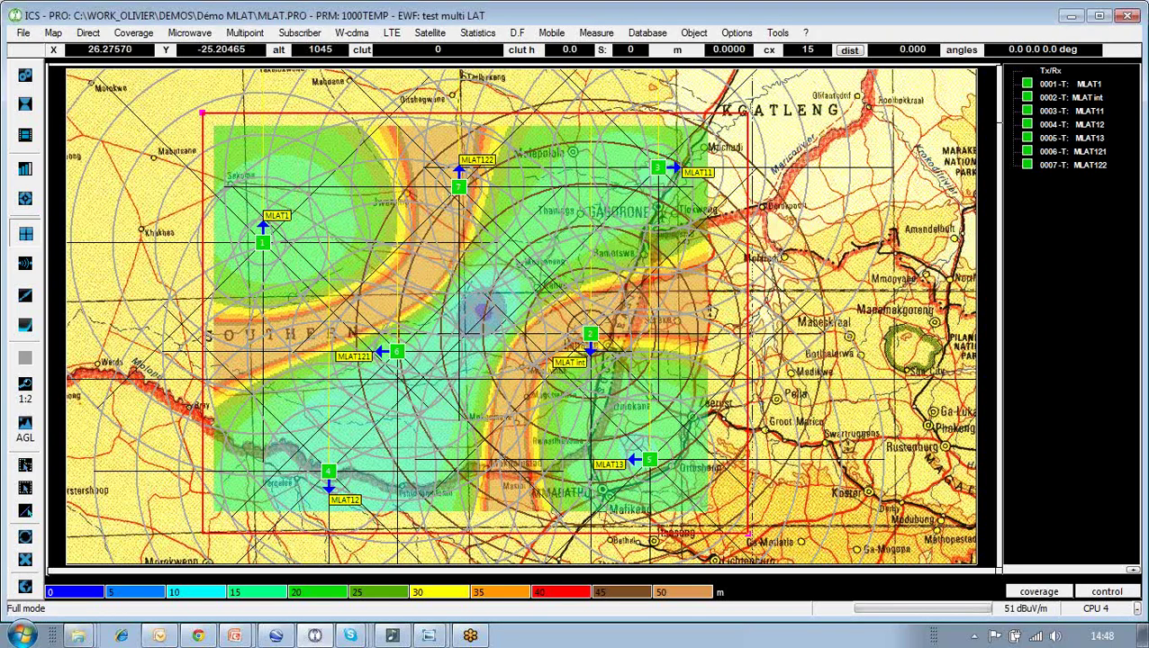
{"action": "left_click", "coordinate": [277, 637]}
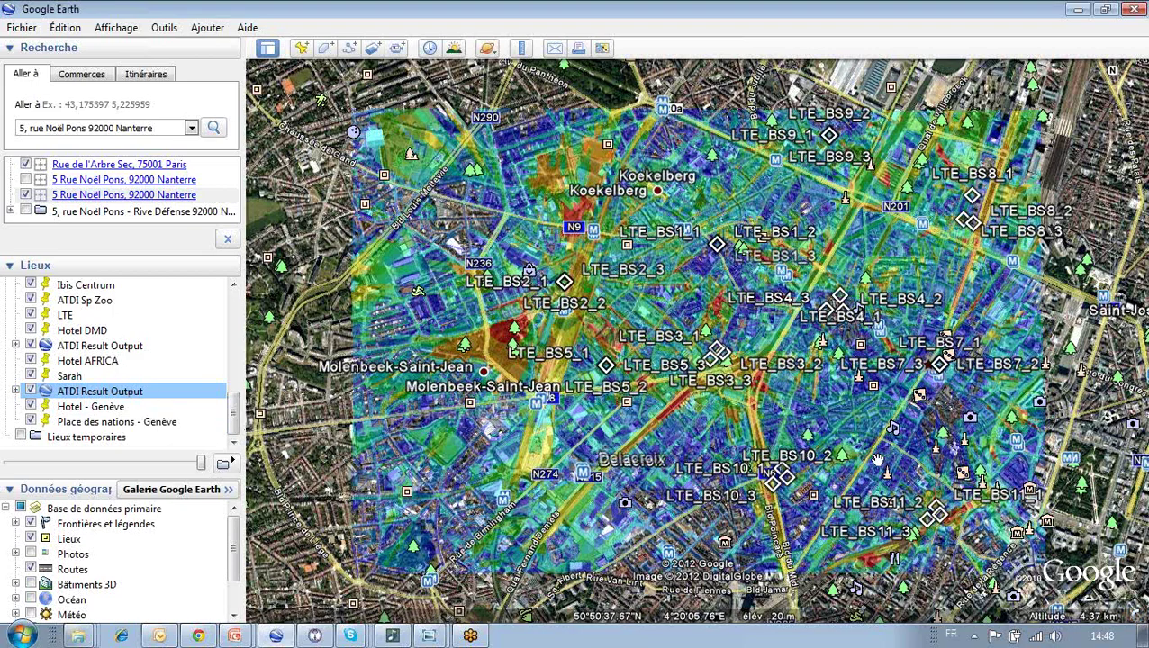
Fly to the ATDI Result Output overlay near Kanye and Gaborone, zoom around it, then minimize Google Earth.
{"action": "double_click", "coordinate": [135, 348]}
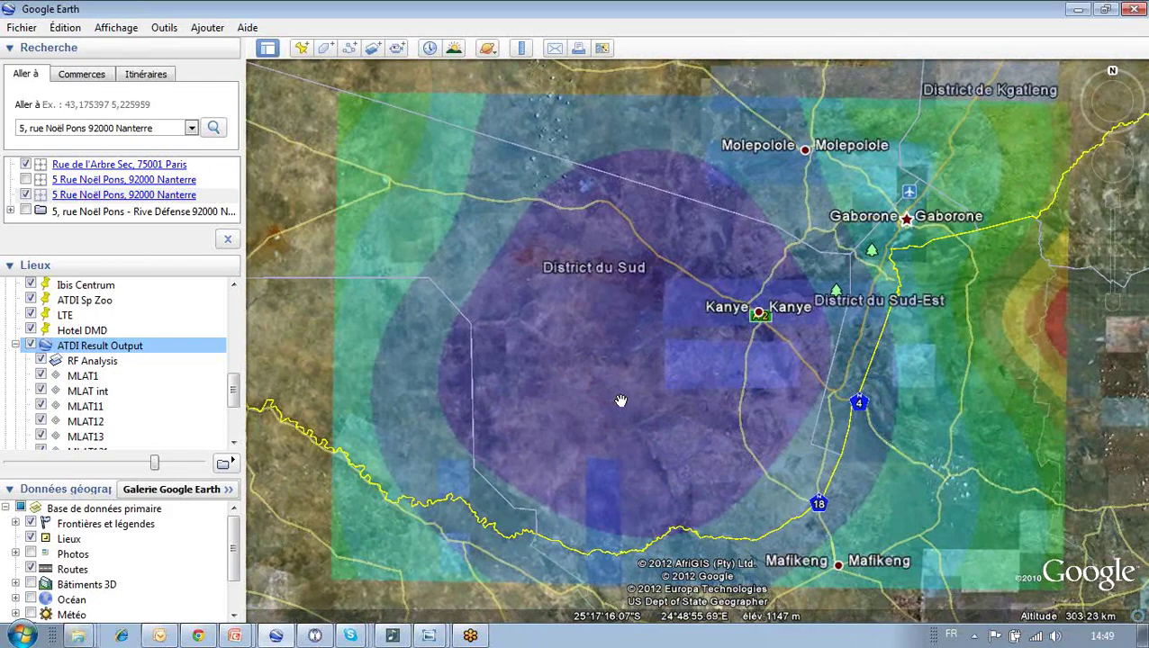
{"action": "scroll", "coordinate": [621, 318], "scroll_direction": "up", "scroll_amount": 2}
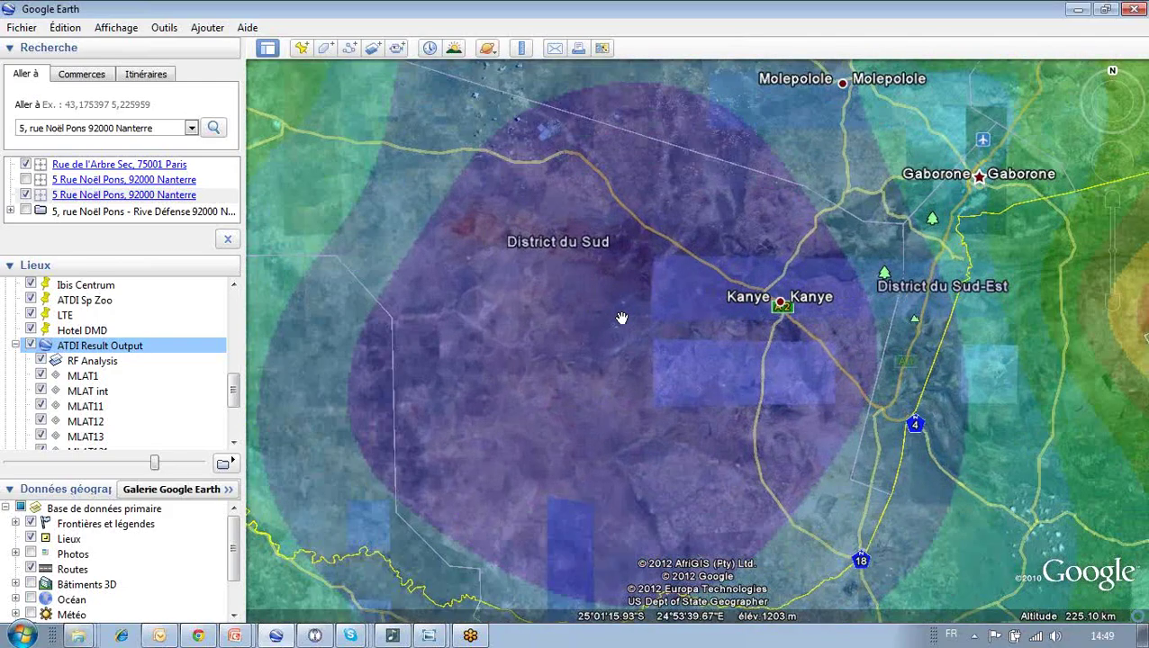
{"action": "scroll", "coordinate": [701, 343], "scroll_direction": "down", "scroll_amount": 1}
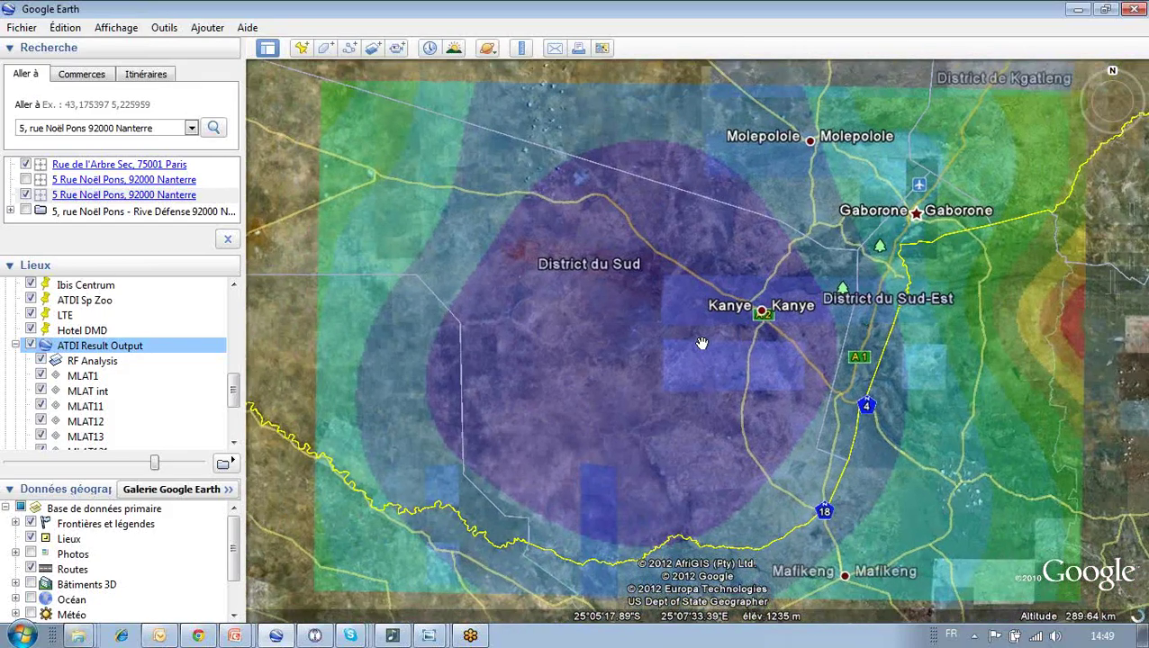
{"action": "scroll", "coordinate": [702, 343], "scroll_direction": "up", "scroll_amount": 1}
{"action": "scroll", "coordinate": [701, 343], "scroll_direction": "down", "scroll_amount": 1}
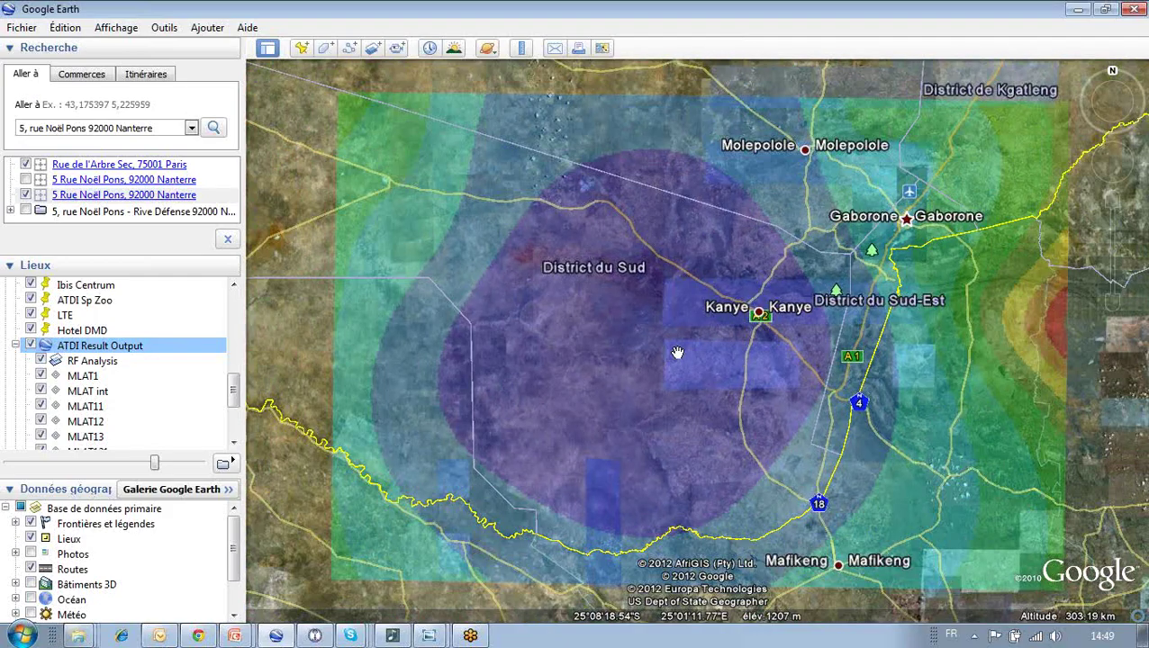
{"action": "left_click", "coordinate": [1078, 9]}
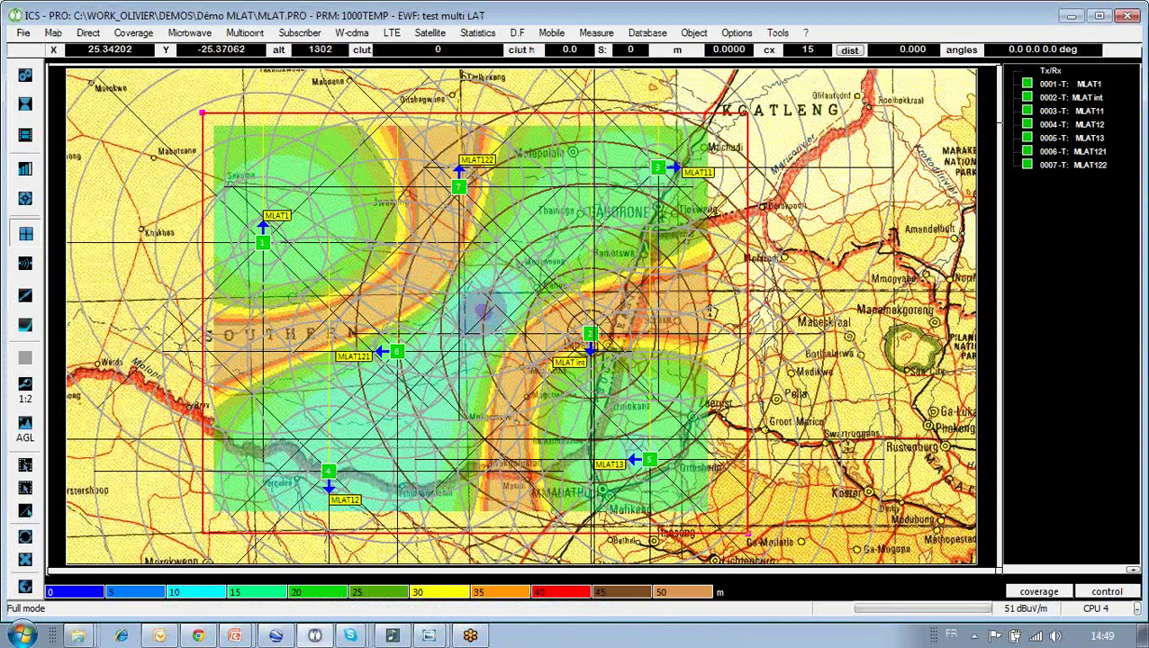
Look over the map's Add-ons tools without choosing one, then turn to the ATDI_ContactUs.pptx presentation.
{"action": "right_click", "coordinate": [328, 531]}
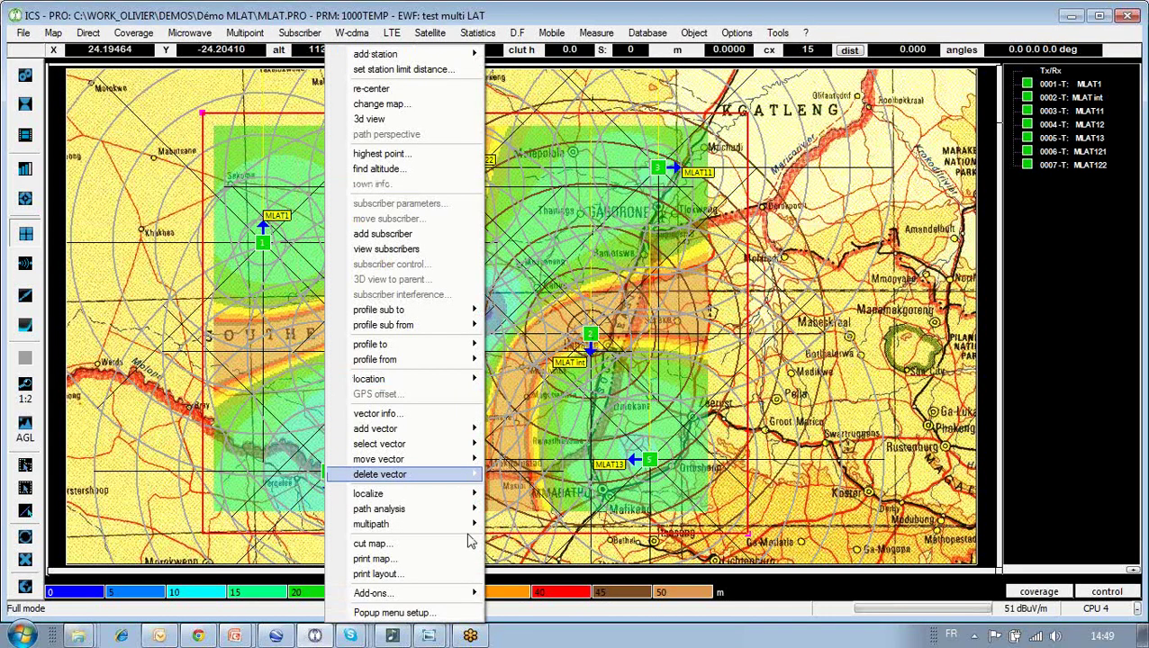
{"action": "mouse_move", "coordinate": [479, 596]}
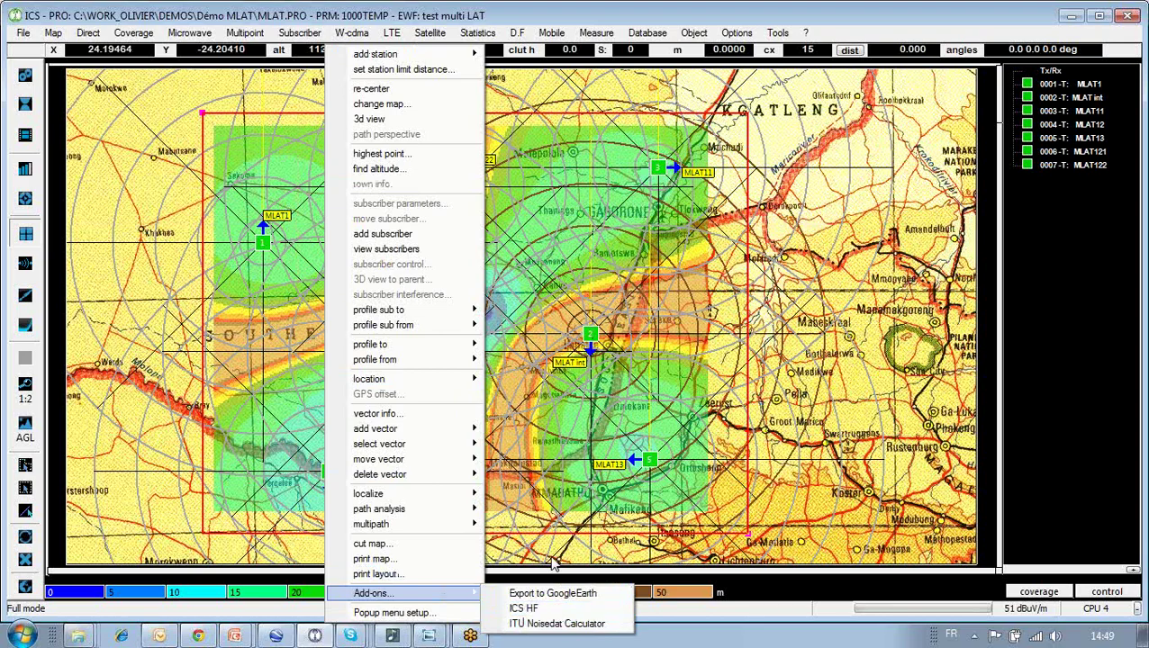
{"action": "left_click", "coordinate": [509, 238]}
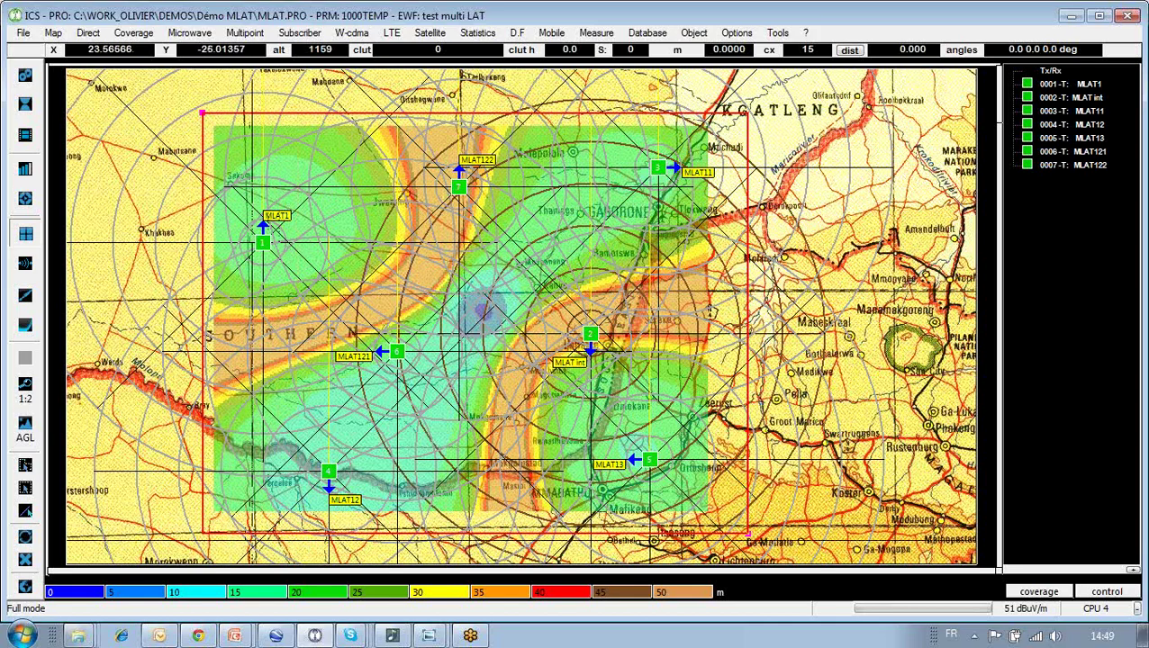
{"action": "mouse_move", "coordinate": [235, 640]}
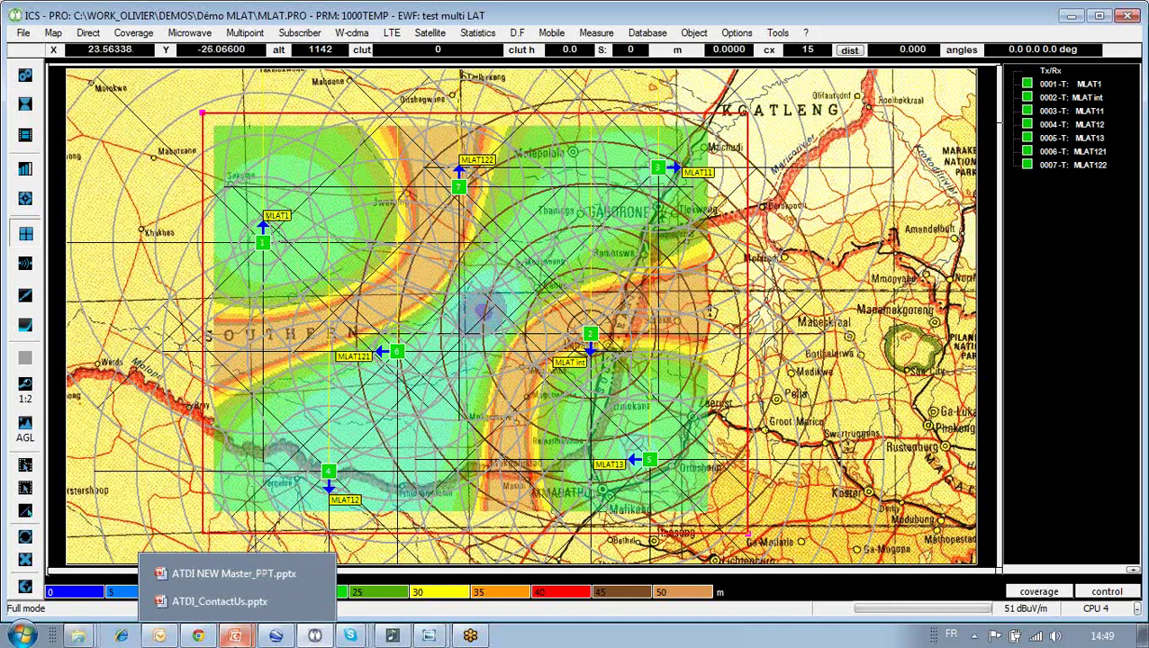
{"action": "left_click", "coordinate": [220, 602]}
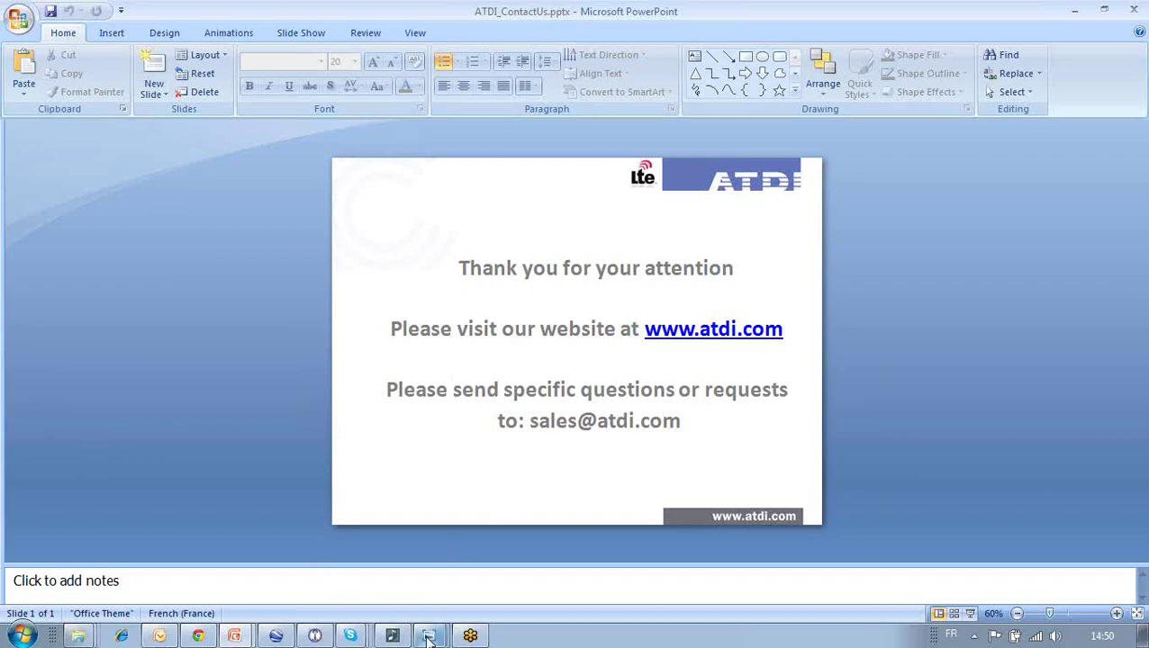
{"action": "left_click", "coordinate": [466, 636]}
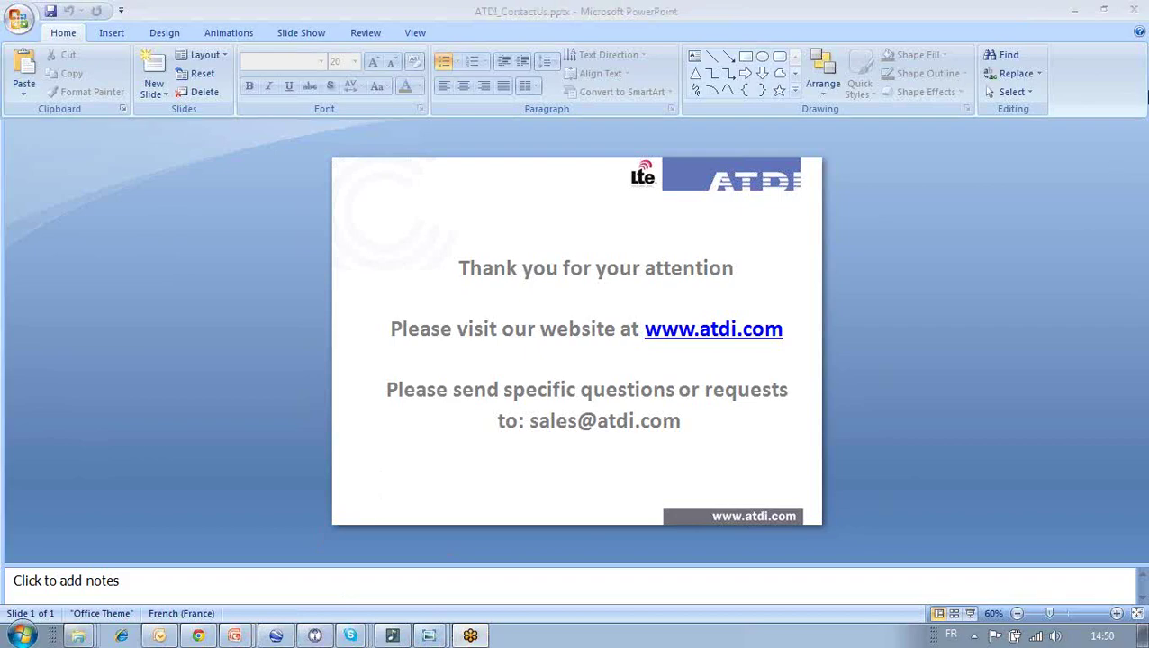